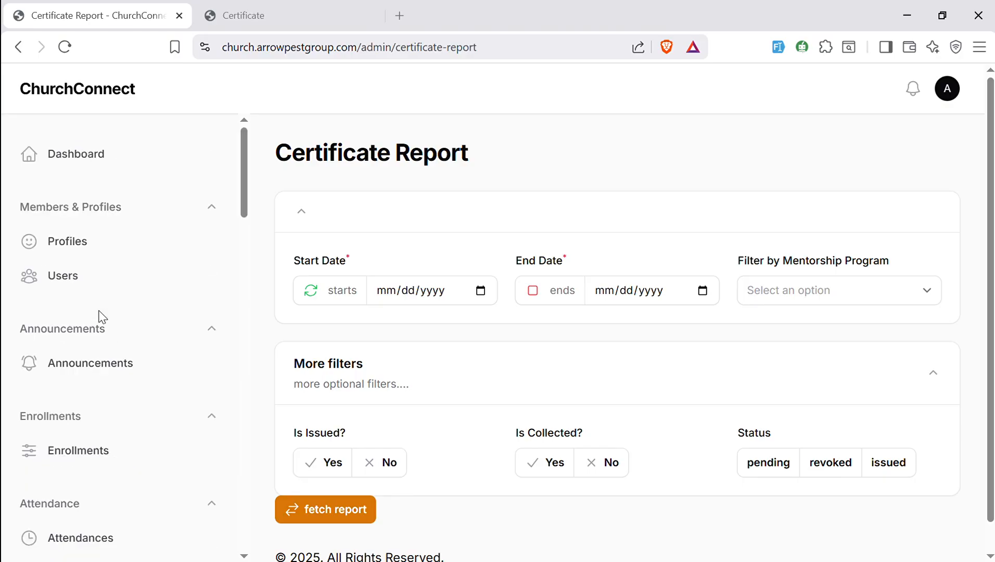
- Set the certificate report's start date to 09/04/2025
click(479, 293)
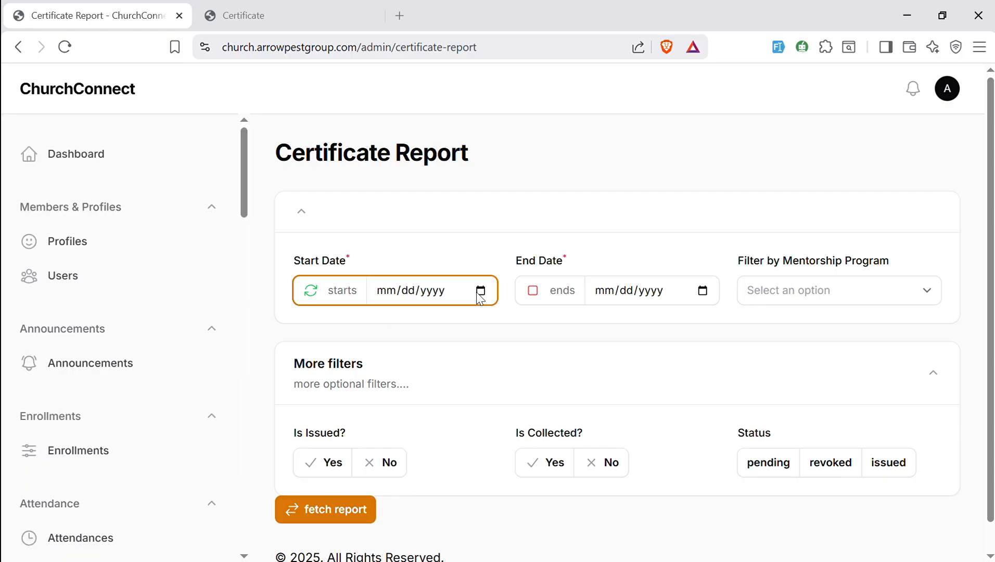
click(492, 324)
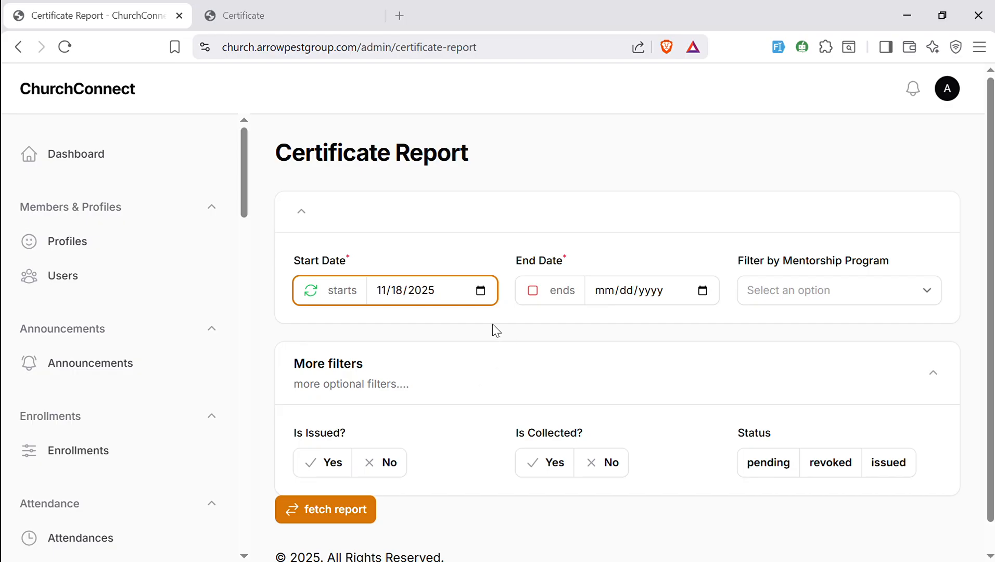
key(Down)
key(Down)
click(472, 382)
- Set the certificate report's end date to 12/19/2025
click(705, 296)
click(697, 417)
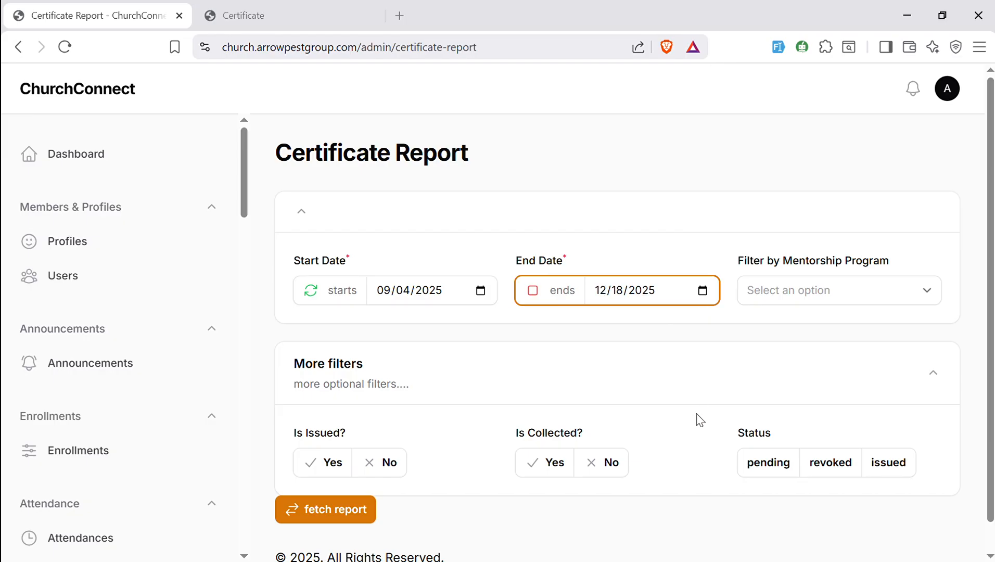
click(697, 290)
click(702, 290)
click(720, 413)
- Fetch the certificate report for the chosen date range and highlight the second result row
click(337, 509)
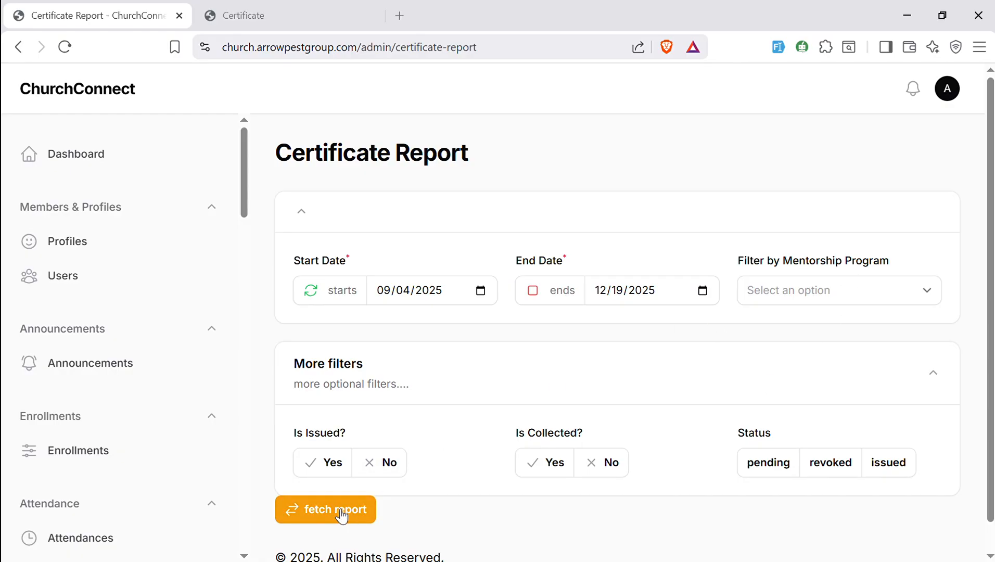
drag(992, 214, 992, 396)
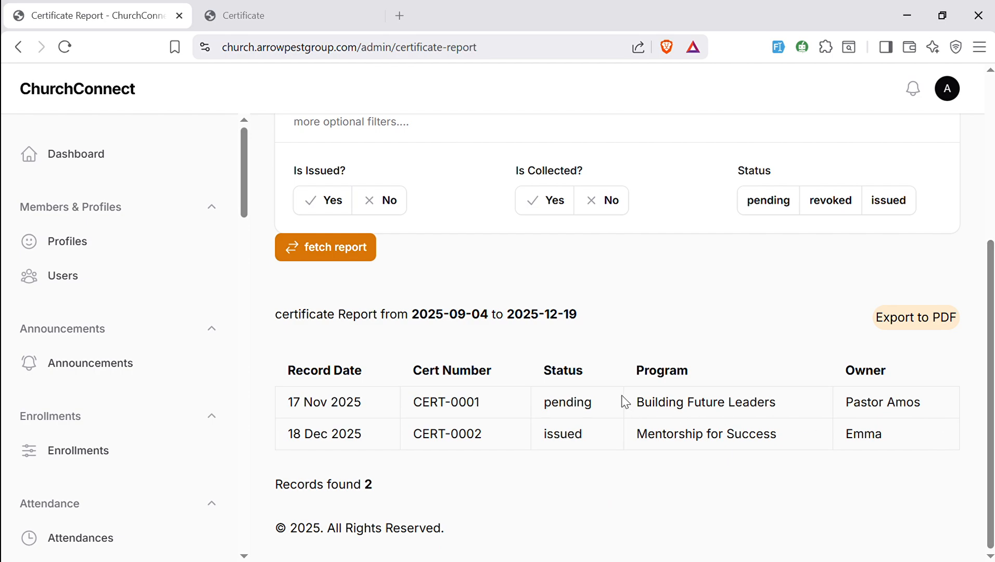
drag(893, 437, 289, 438)
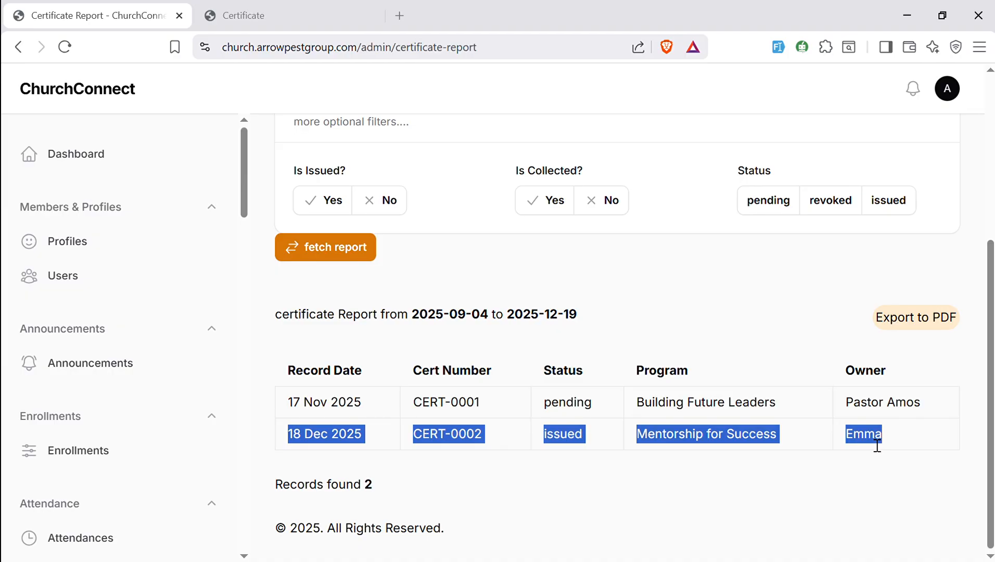
- Export the certificate report to PDF
click(687, 319)
drag(547, 320, 591, 315)
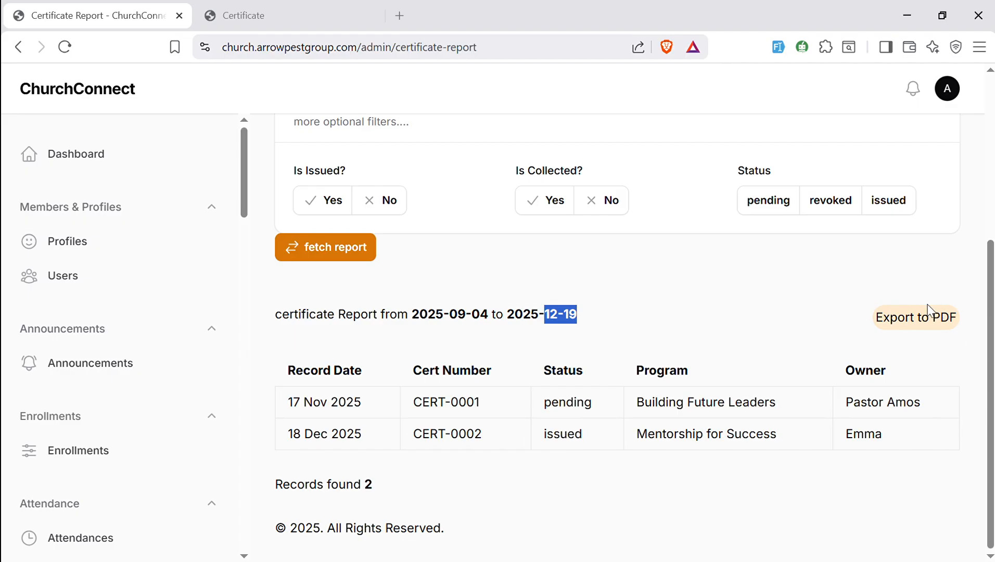
click(893, 326)
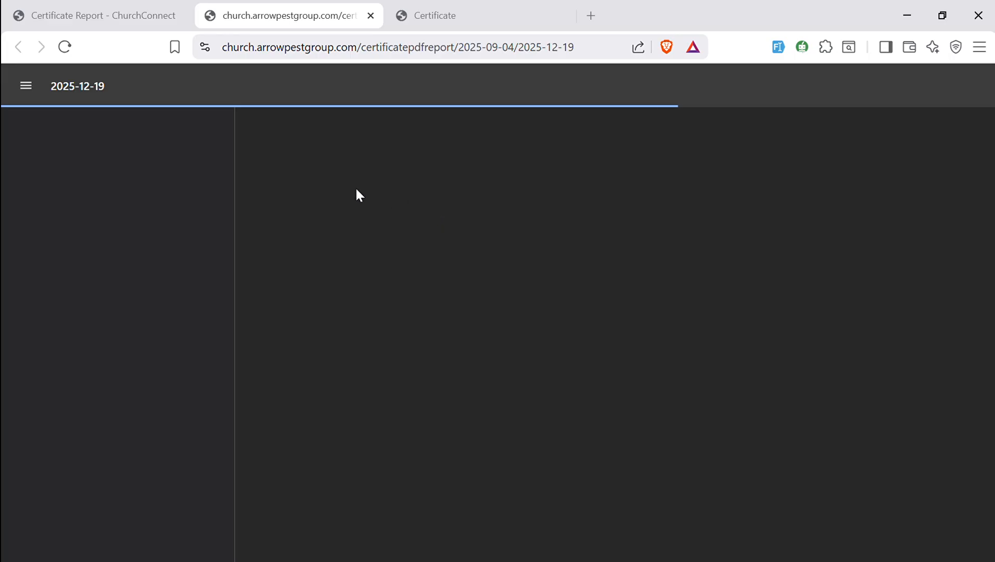
- Return to the report page and search the mentorship program filter
click(111, 16)
drag(989, 256, 969, 127)
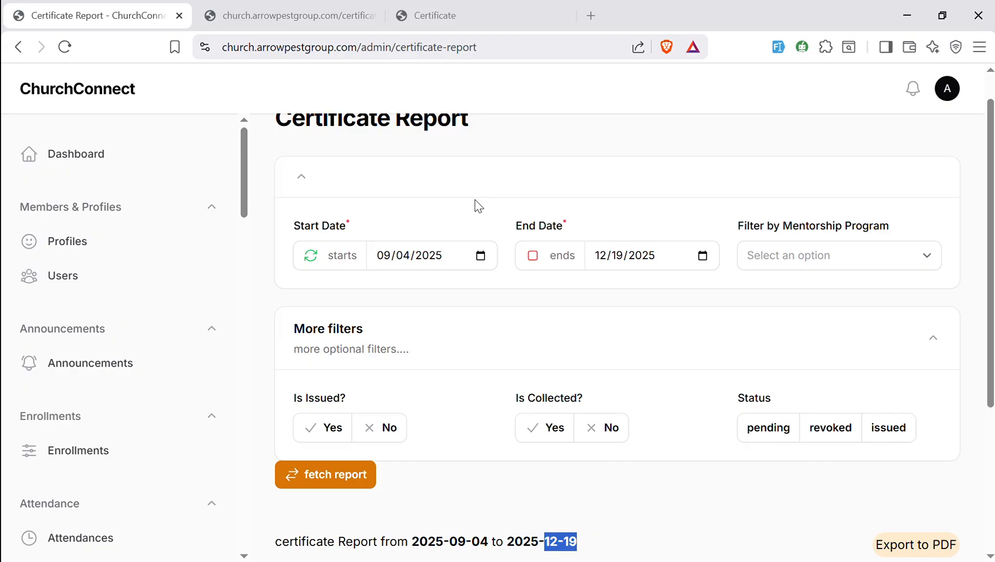
click(840, 269)
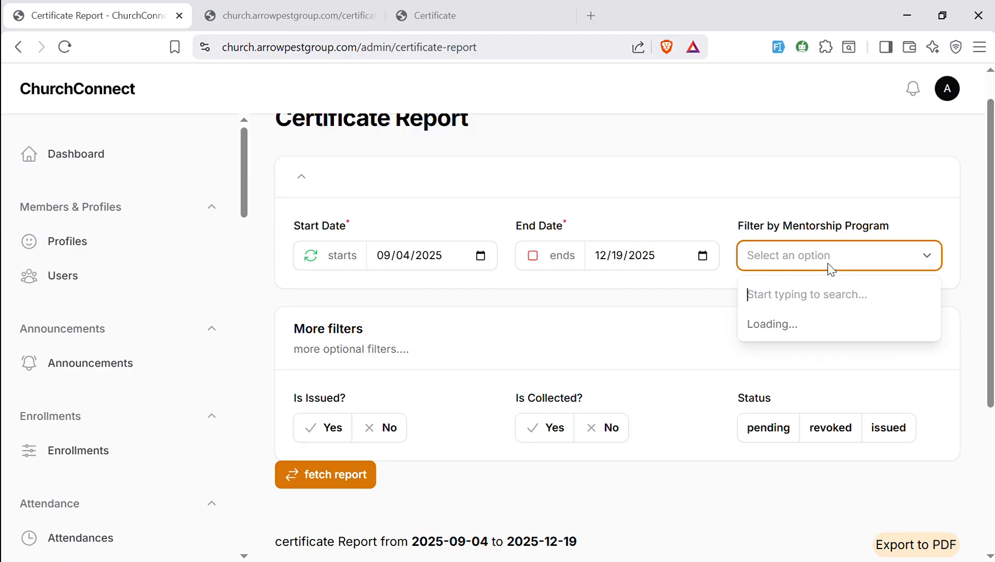
text(k)
key(BackSpace)
- Reload the certificate report page
click(299, 9)
click(143, 7)
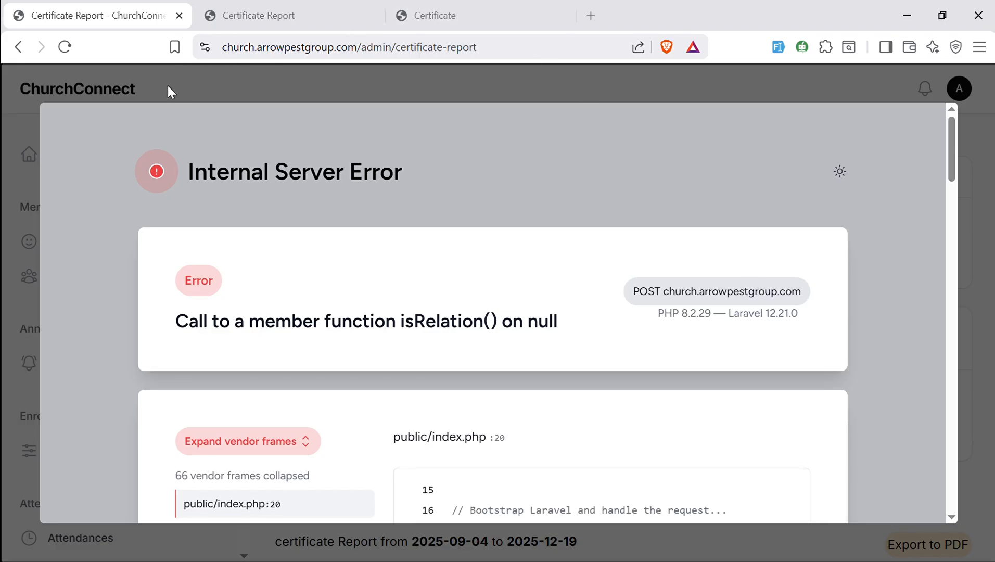
click(65, 47)
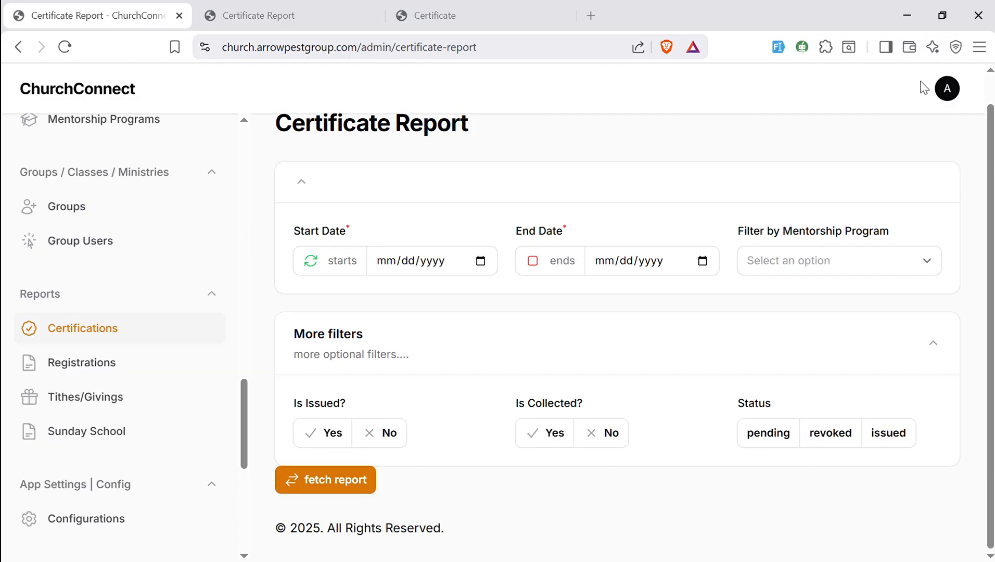
- Set the start date to 12/02/2025
click(883, 263)
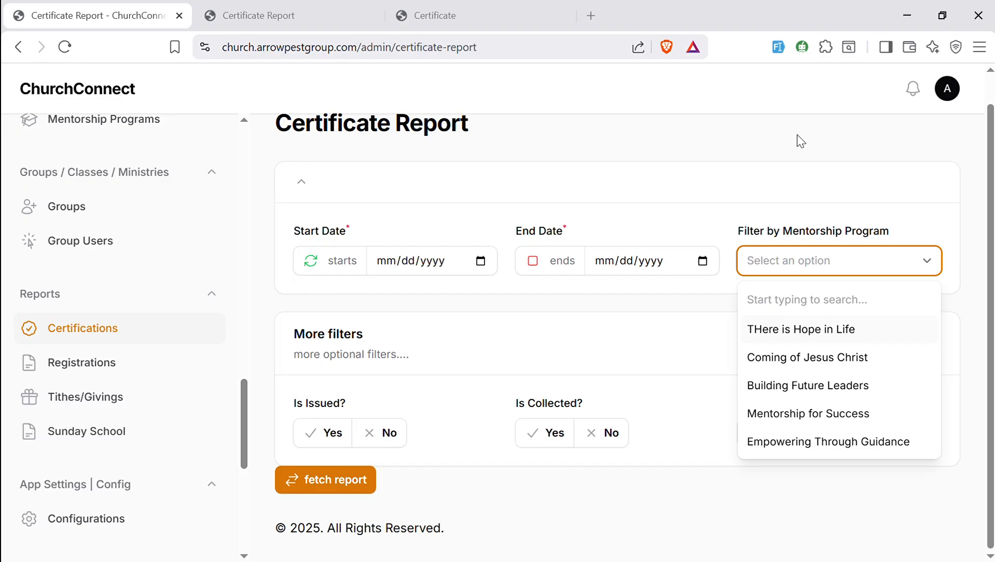
click(484, 266)
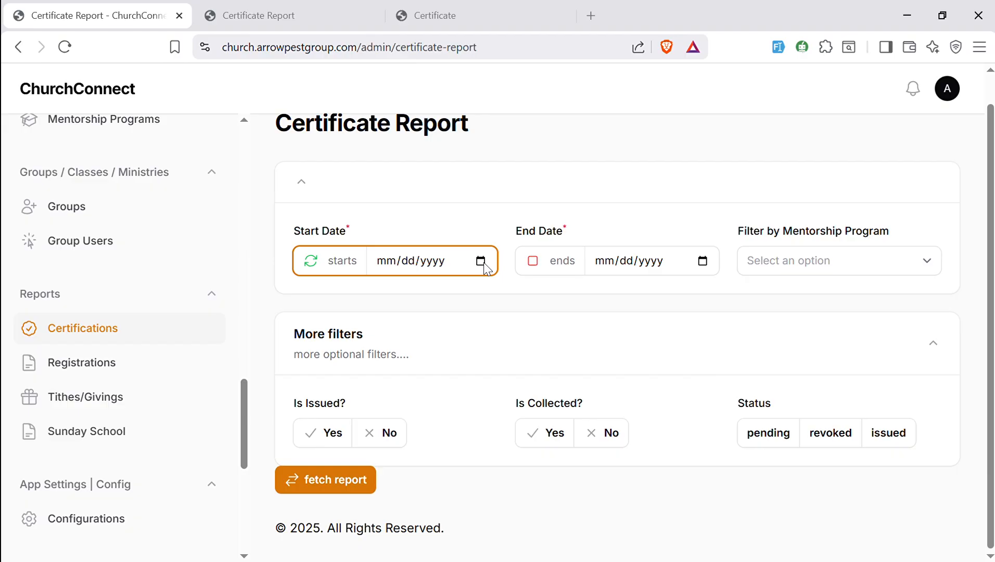
click(419, 351)
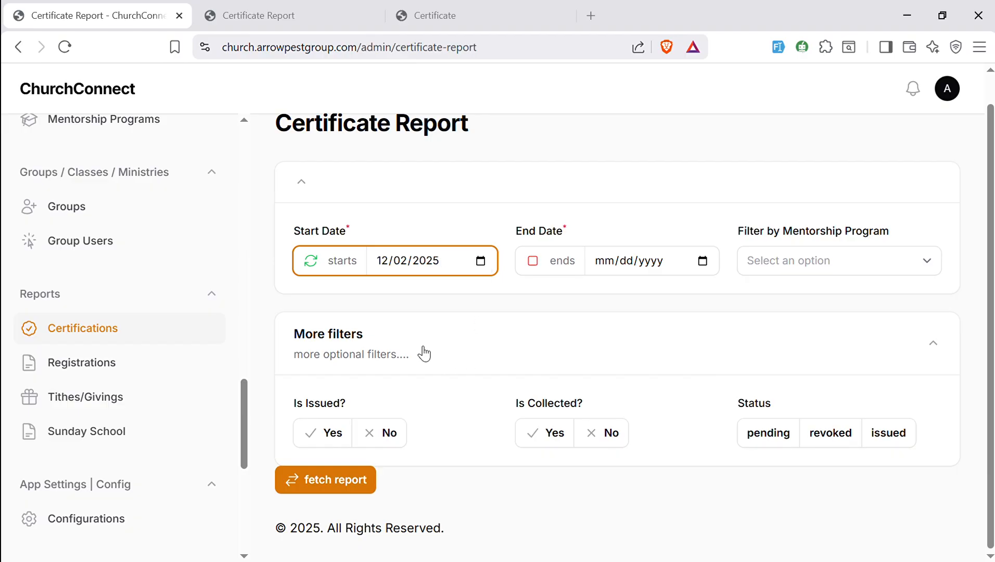
- Set the end date to 12/18/2025
click(694, 265)
click(702, 263)
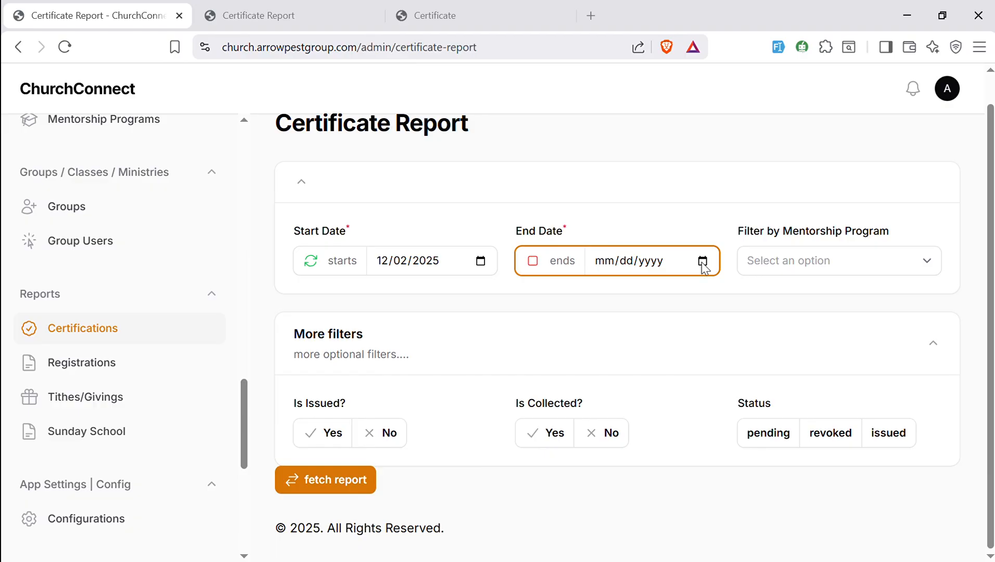
click(707, 375)
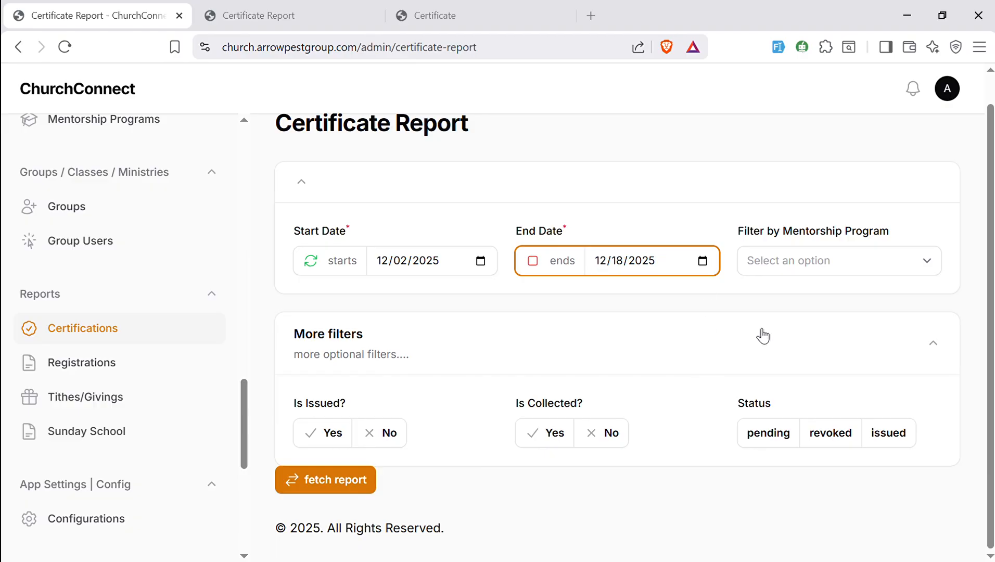
- Filter by the Coming of Jesus Christ mentorship program and fetch the report
click(851, 264)
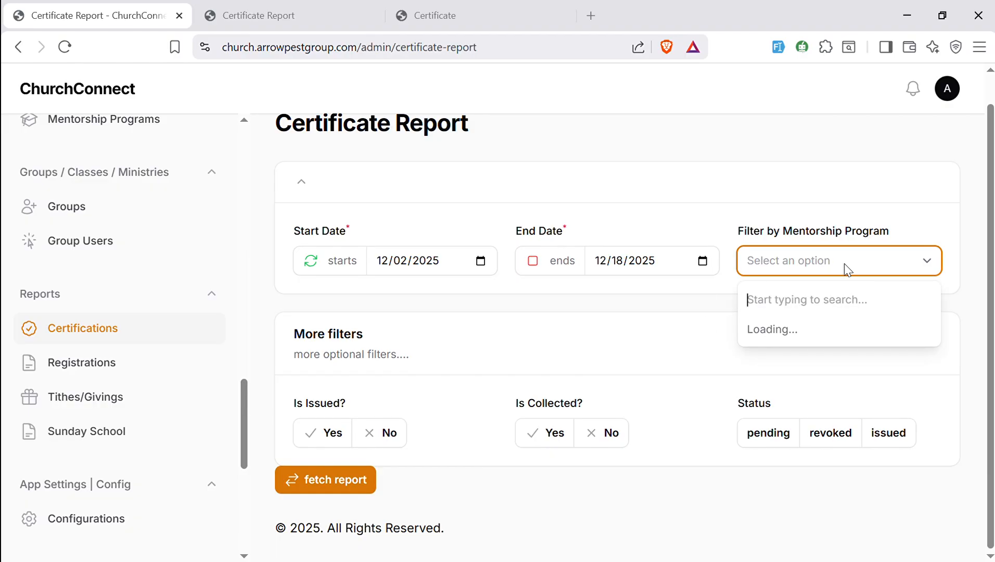
click(789, 359)
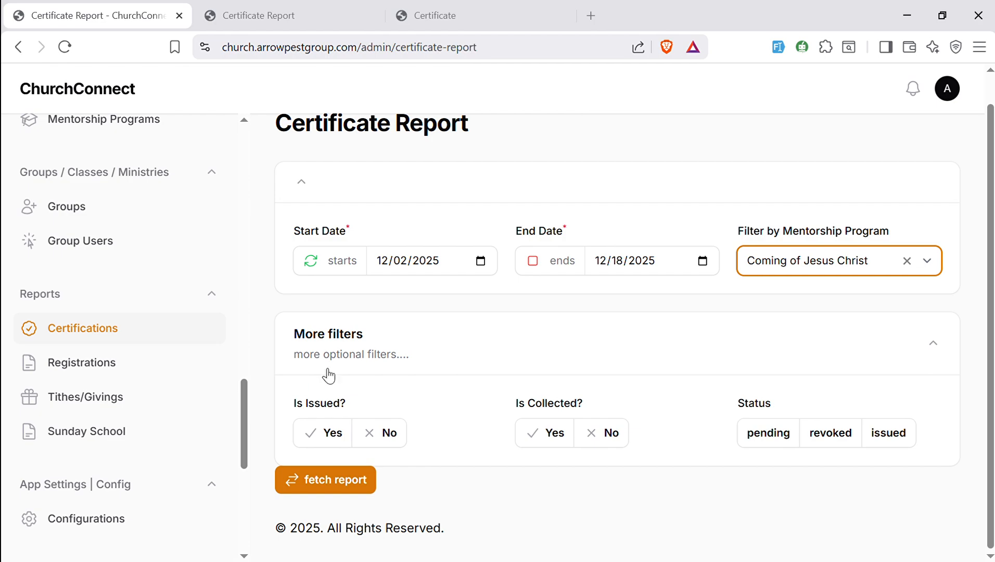
click(323, 479)
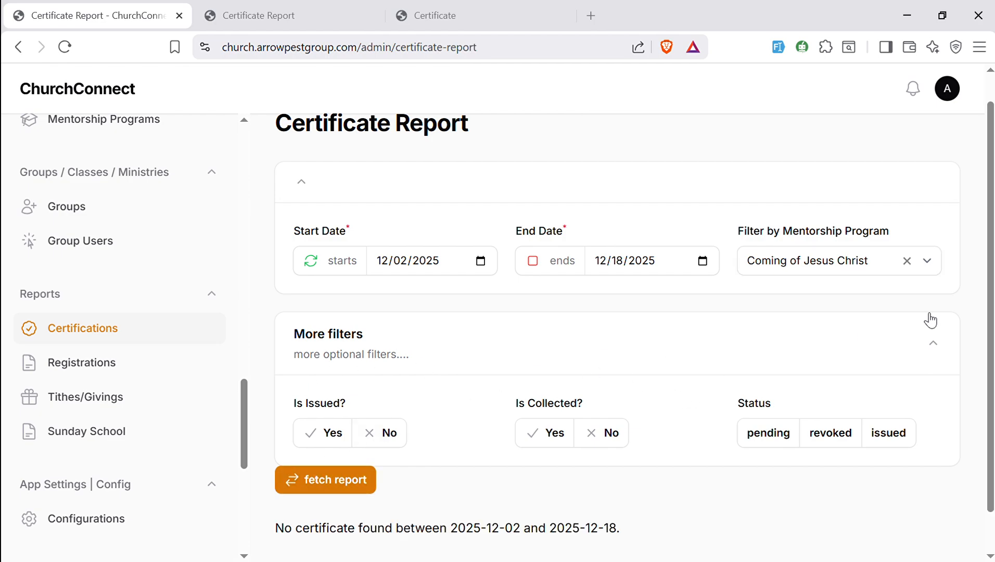
- Set the Is Issued filter to Yes and the status filter to revoked
scroll(601, 491, down, 1)
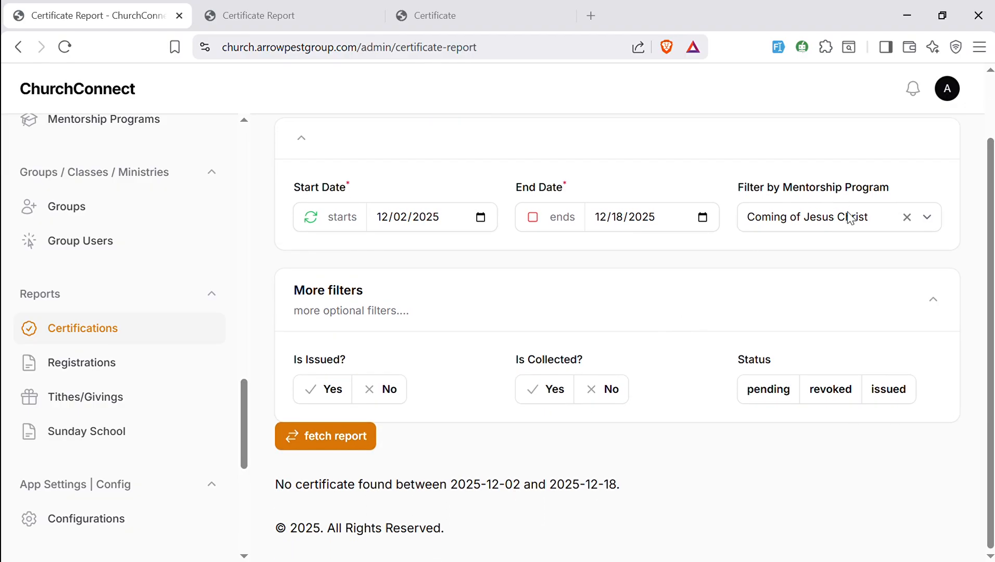
click(332, 396)
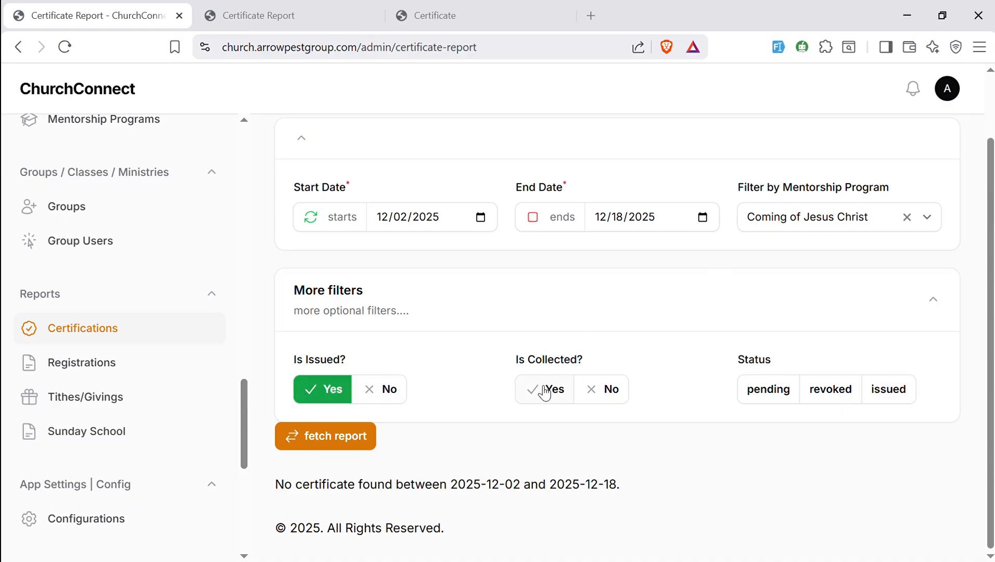
click(821, 389)
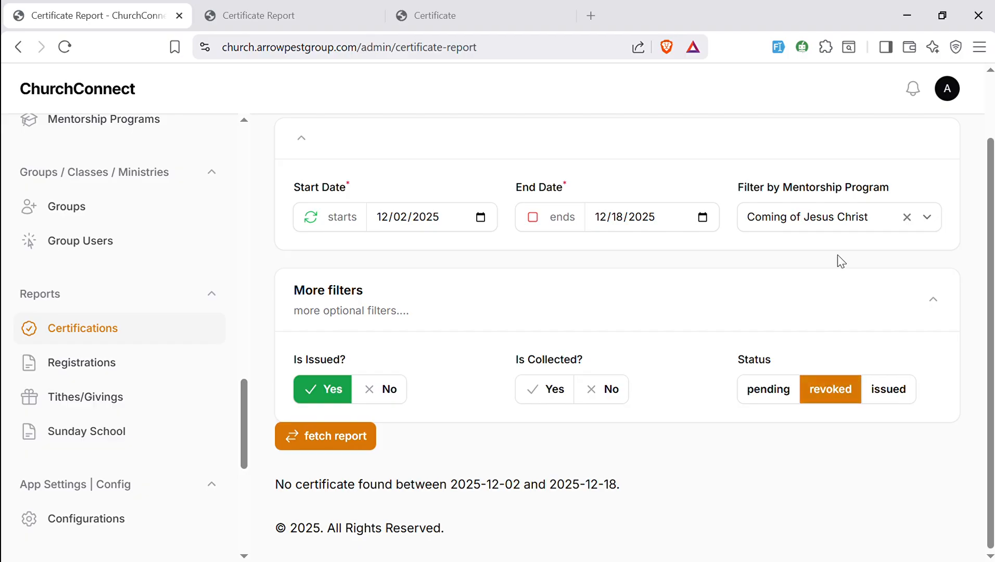
- Switch the mentorship program filter to THere is Hope in Life and fetch the report again
click(853, 218)
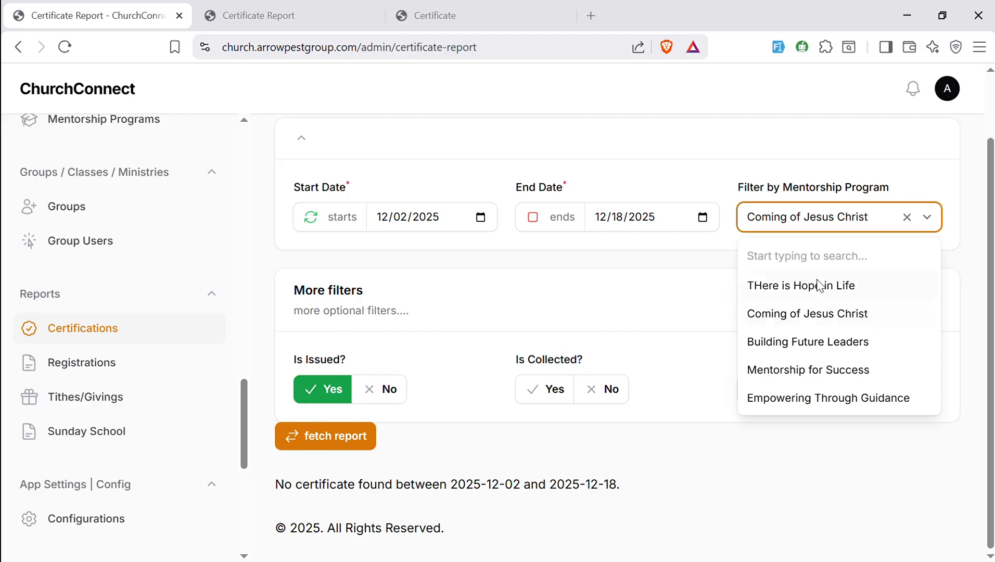
click(811, 292)
click(336, 430)
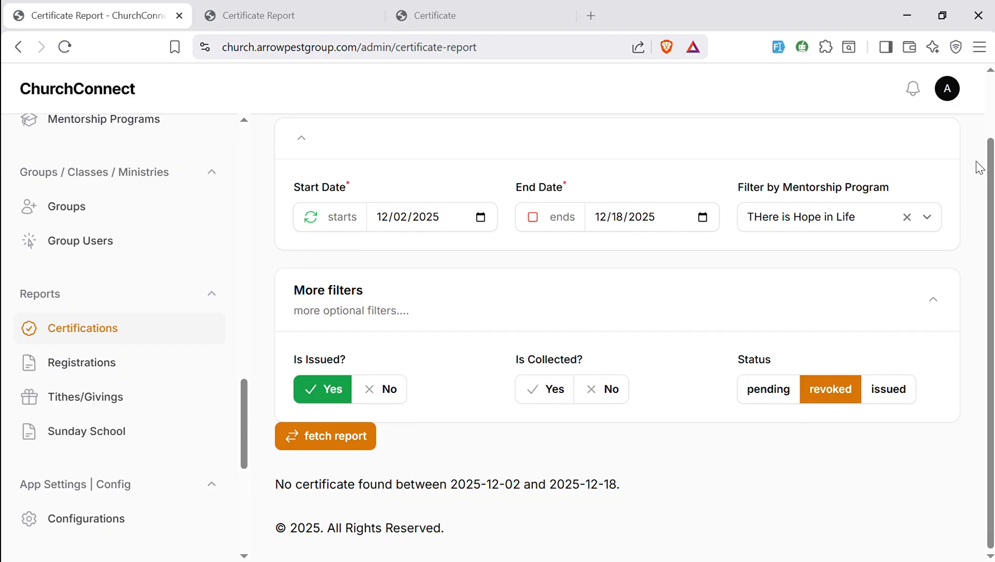
- Open the Registrations report and inspect the exported certificate PDF's table and signature area
click(97, 373)
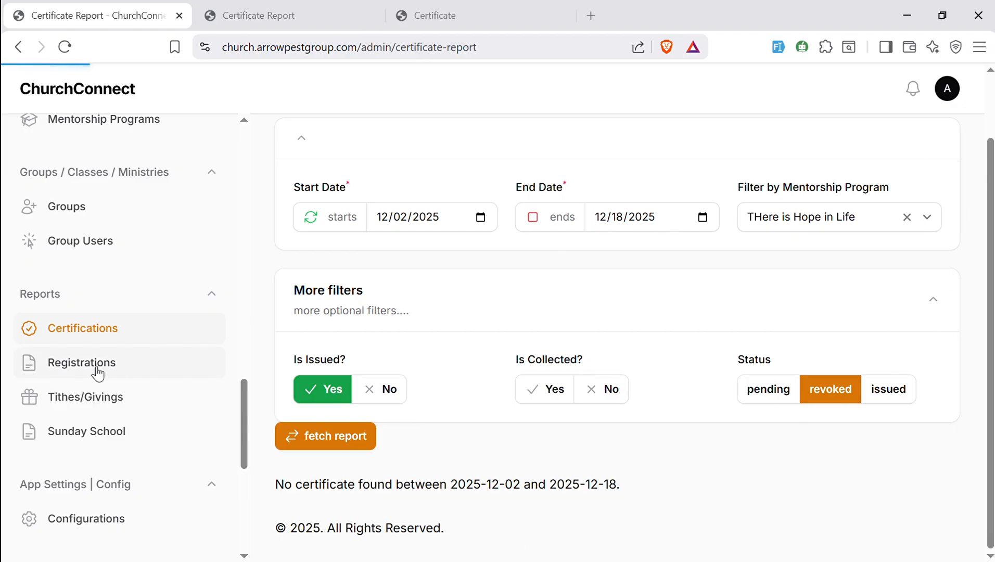
click(239, 18)
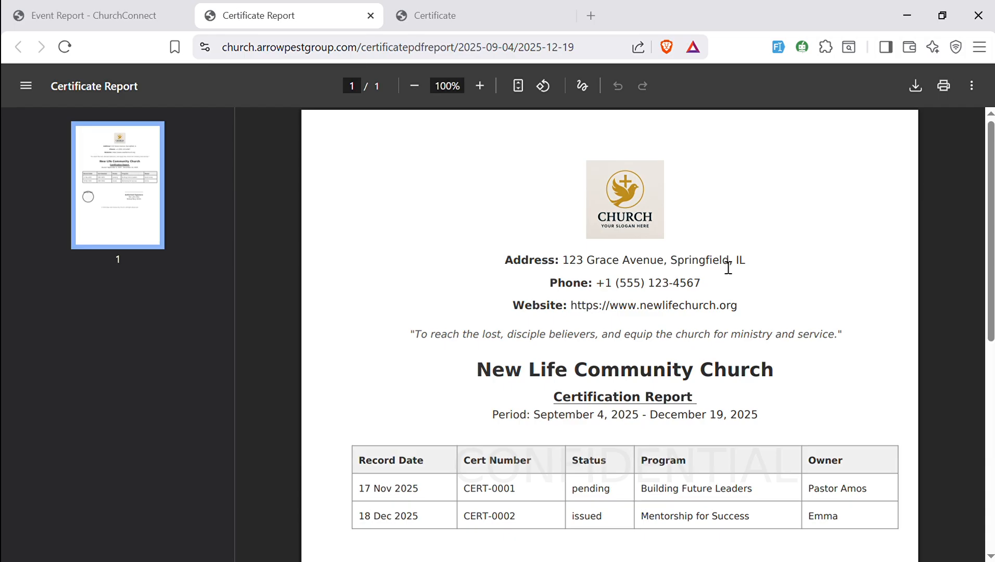
mouse_move(990, 218)
mouse_down()
mouse_move(990, 340)
mouse_move(992, 202)
mouse_up()
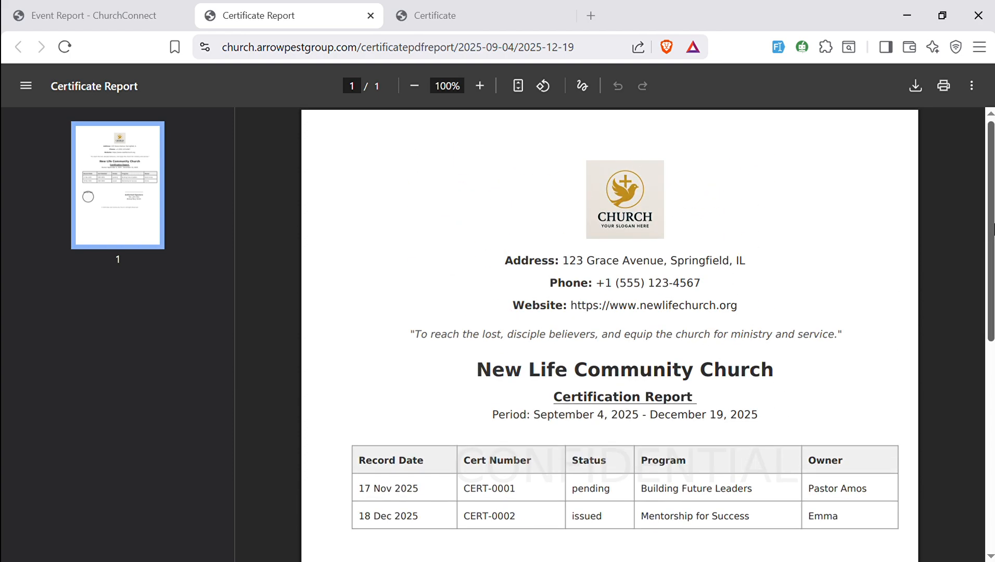
drag(992, 231, 982, 308)
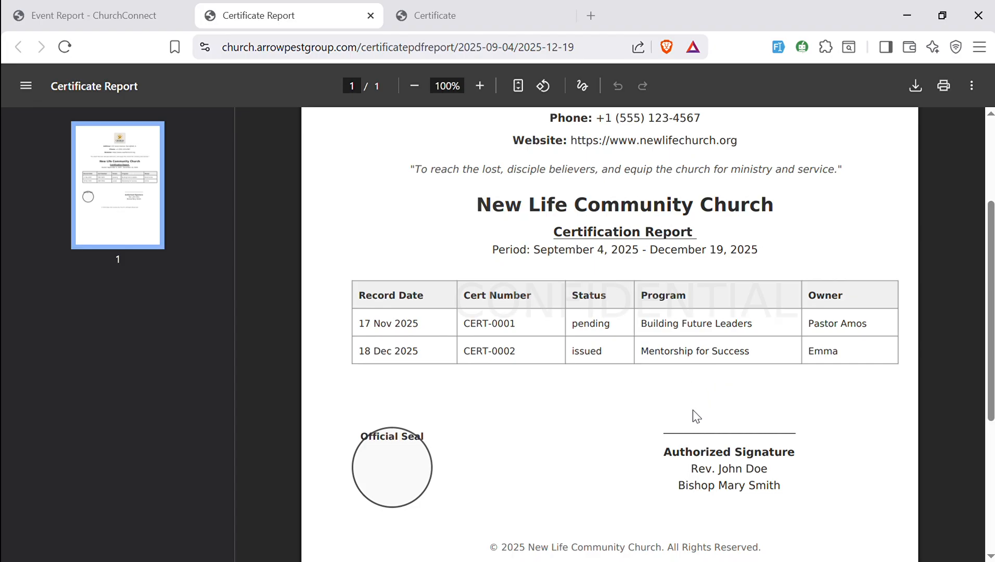
drag(990, 307, 990, 226)
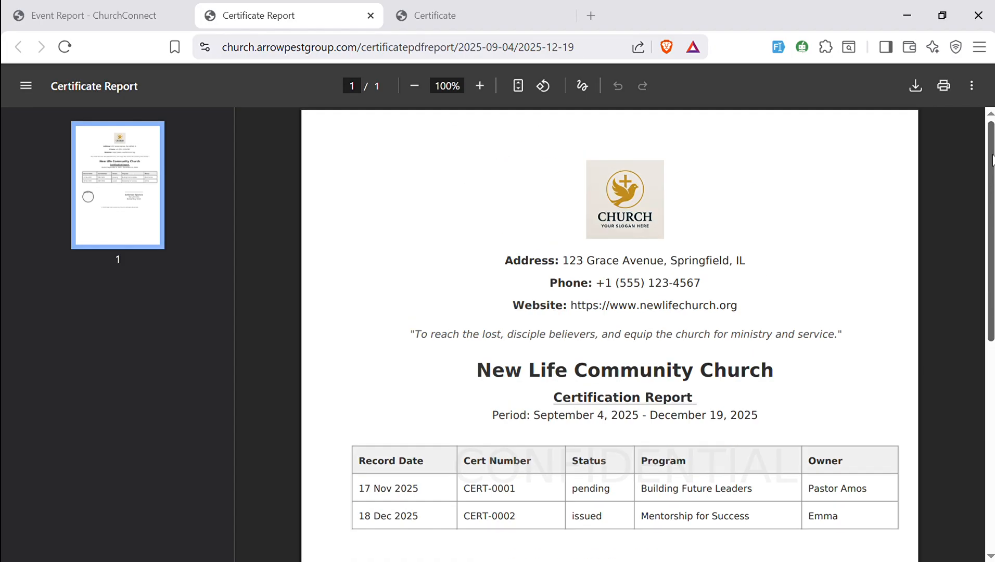
- Go to the Event Report and set the registration date to 12/03/2025
click(107, 21)
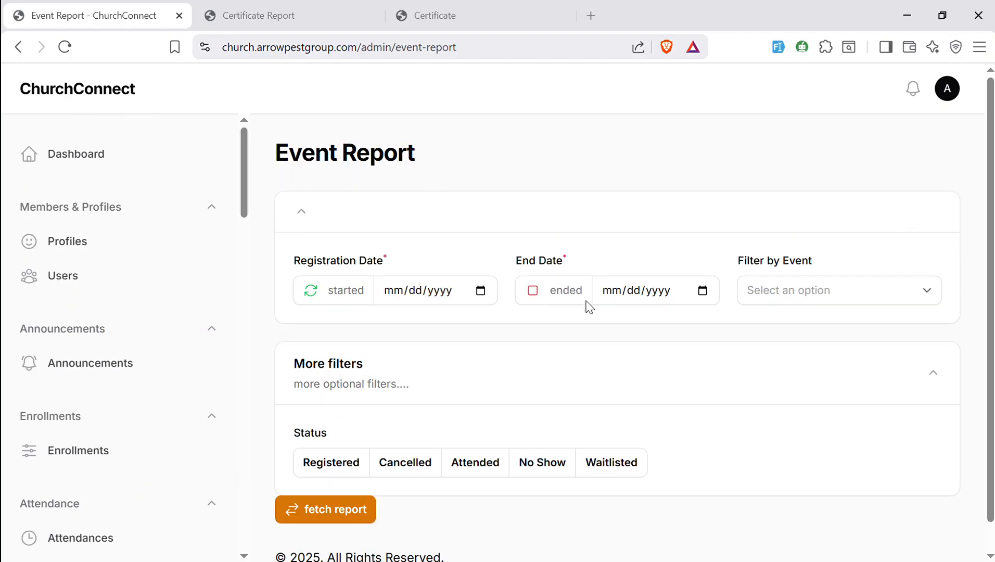
click(480, 293)
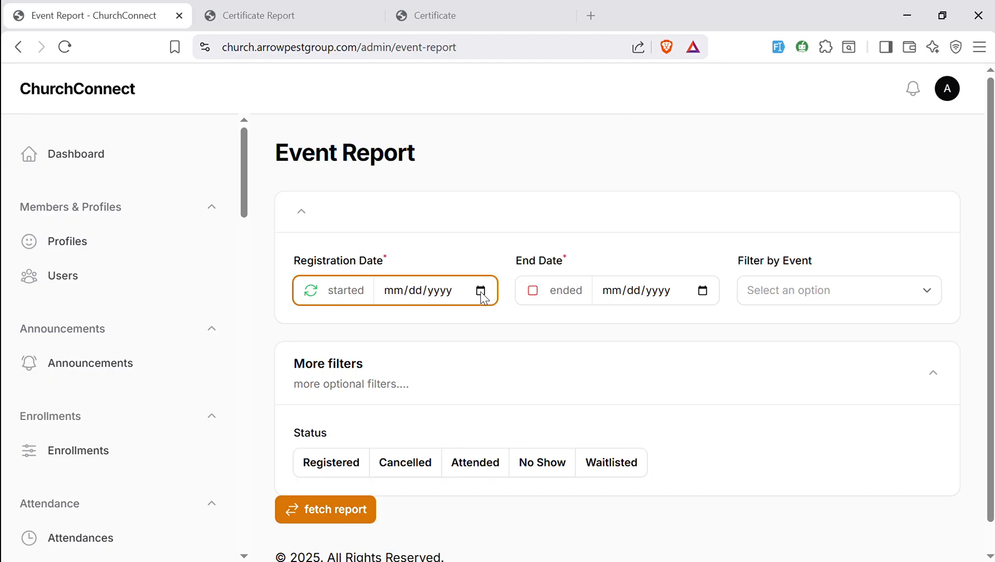
click(457, 375)
- Set the event report's end date to 12/18/2025
click(702, 291)
click(735, 508)
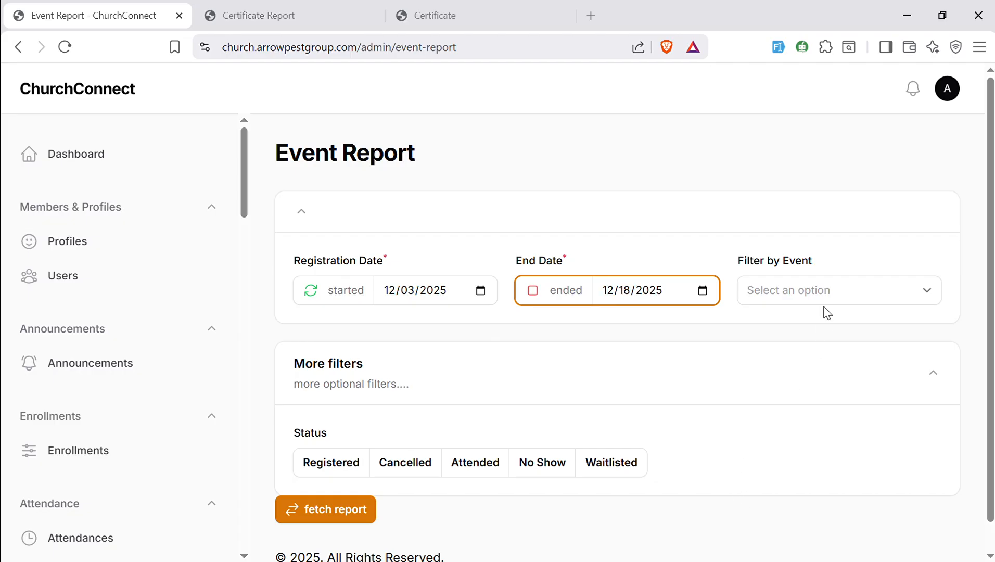
- Filter by the 17-19 Teen Classes event and fetch the report
click(825, 299)
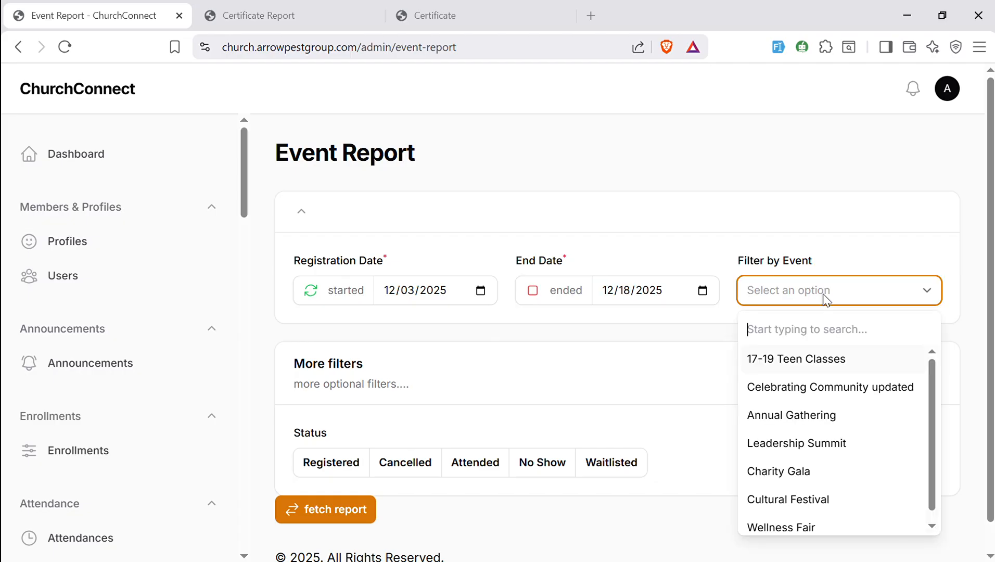
click(779, 365)
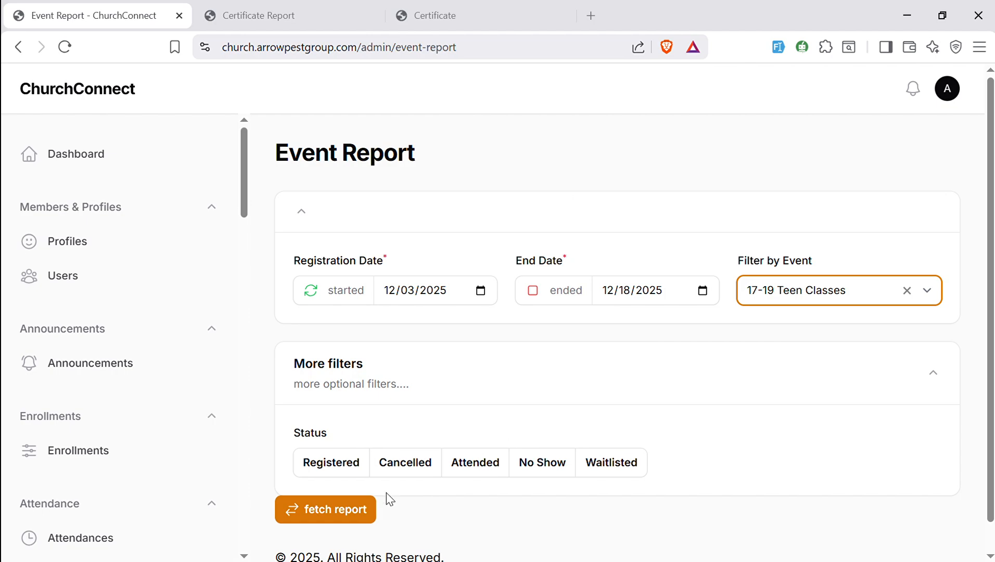
click(348, 511)
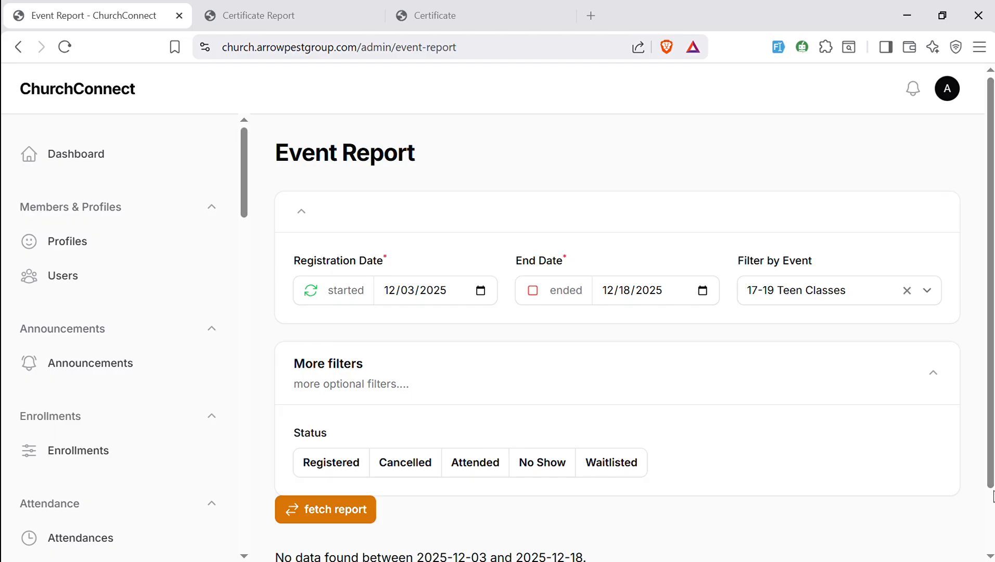
- Clear the event filter
scroll(992, 496, down, 1)
drag(993, 498, 993, 510)
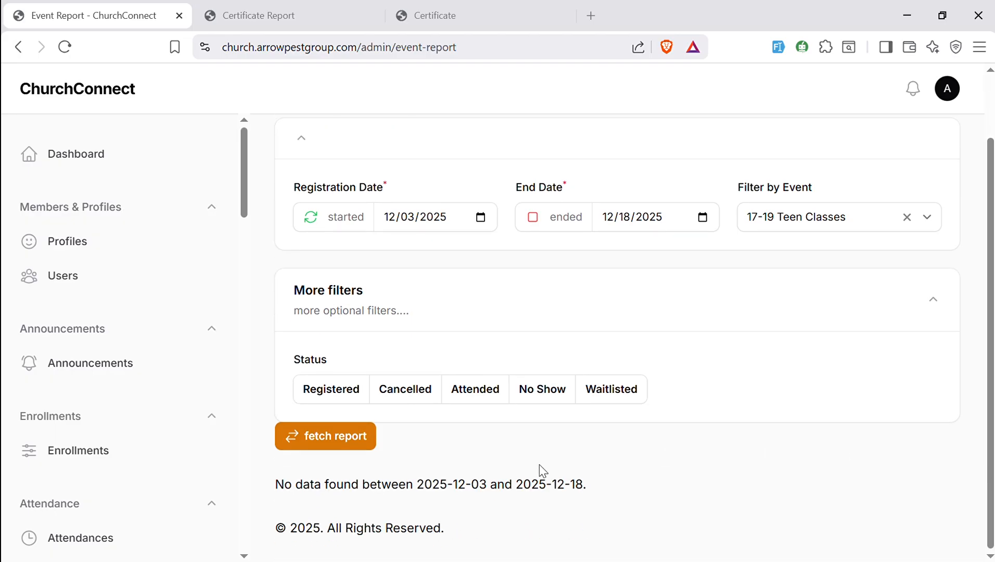
click(909, 220)
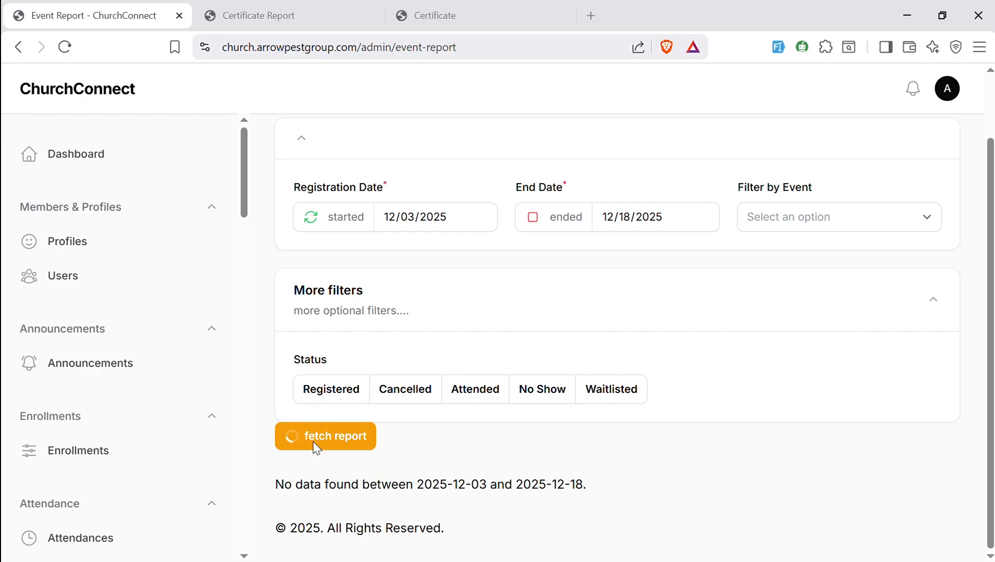
- Set the registration date to 08/05/2025, fetch the report and review the listed registrations
click(492, 225)
text(08052025)
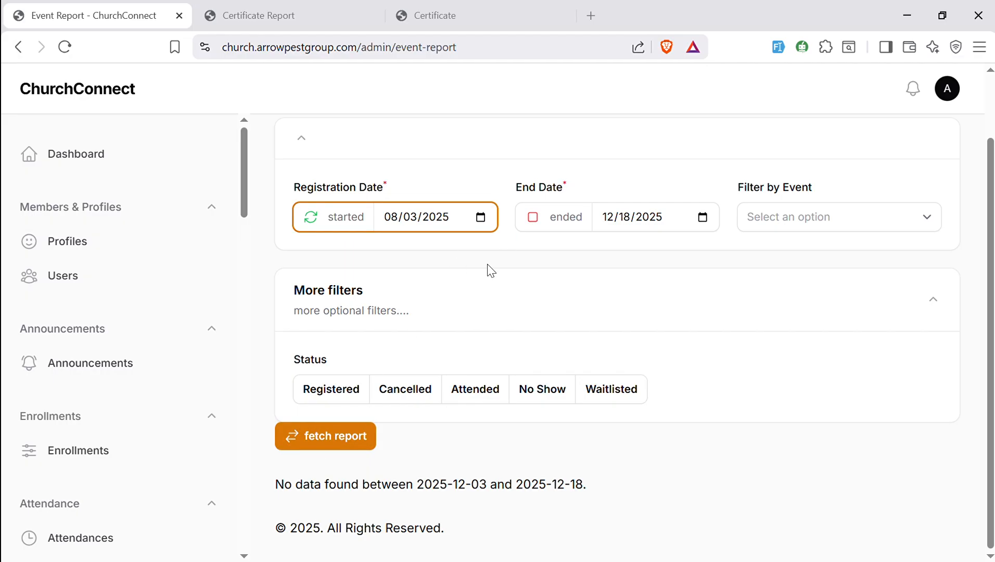
click(329, 437)
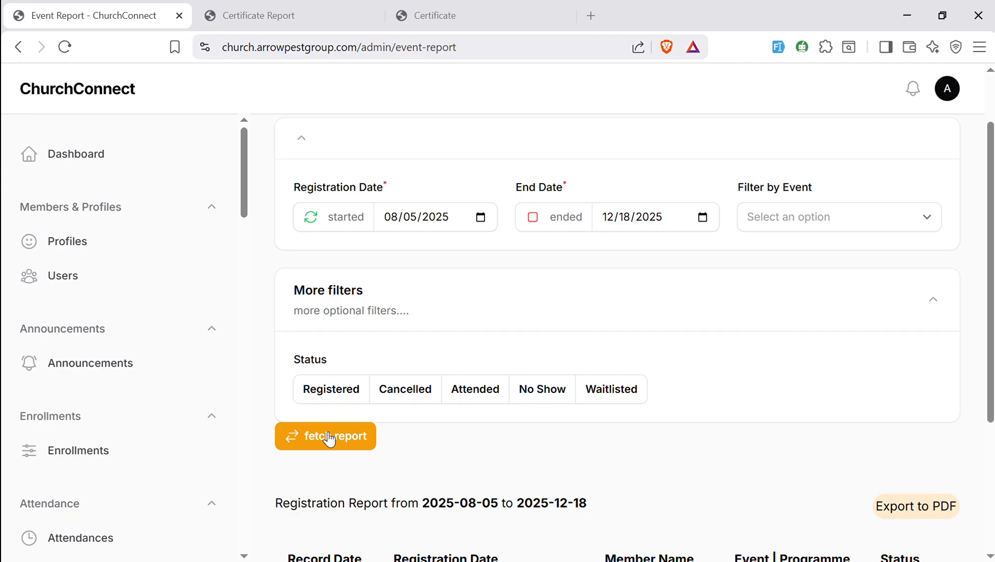
scroll(988, 288, down, 4)
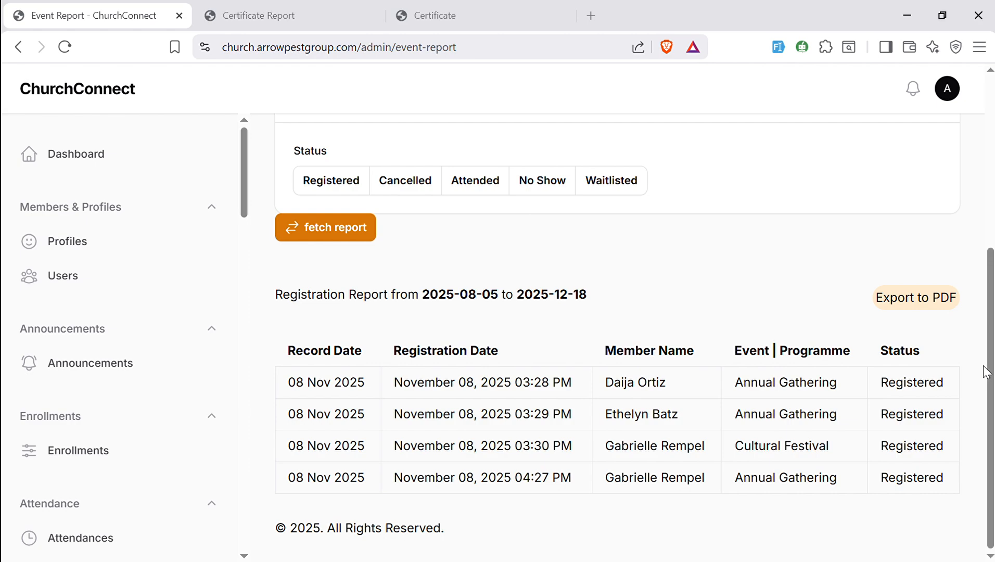
drag(983, 363, 975, 200)
drag(991, 255, 991, 84)
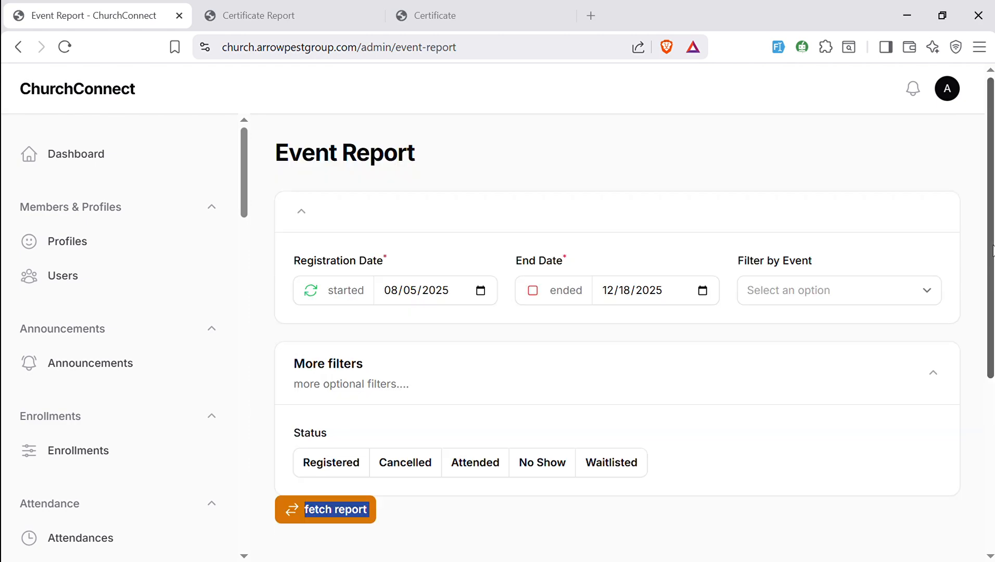
- Try to search the event filter for ann, then dismiss the error page
click(844, 302)
text(ann)
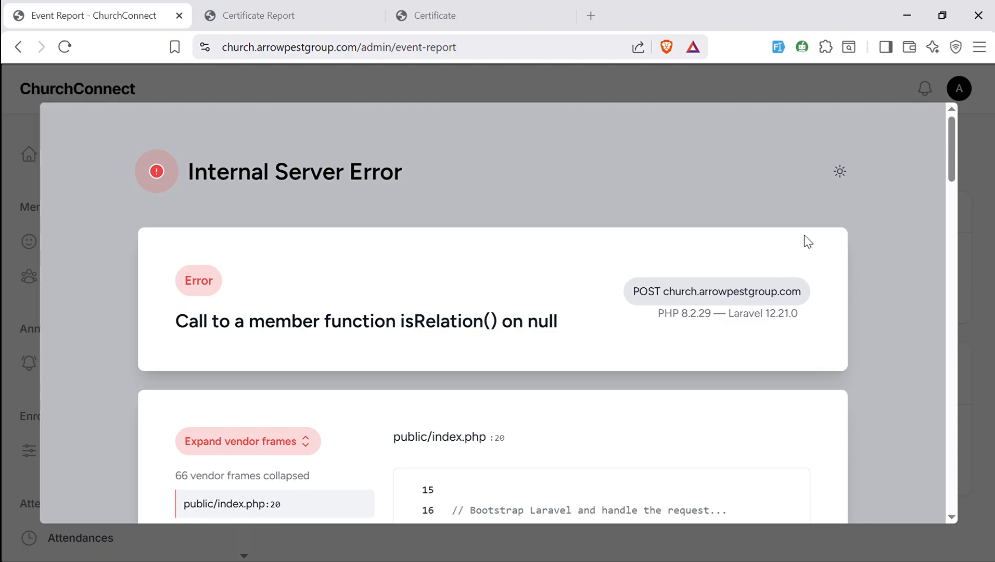
click(693, 89)
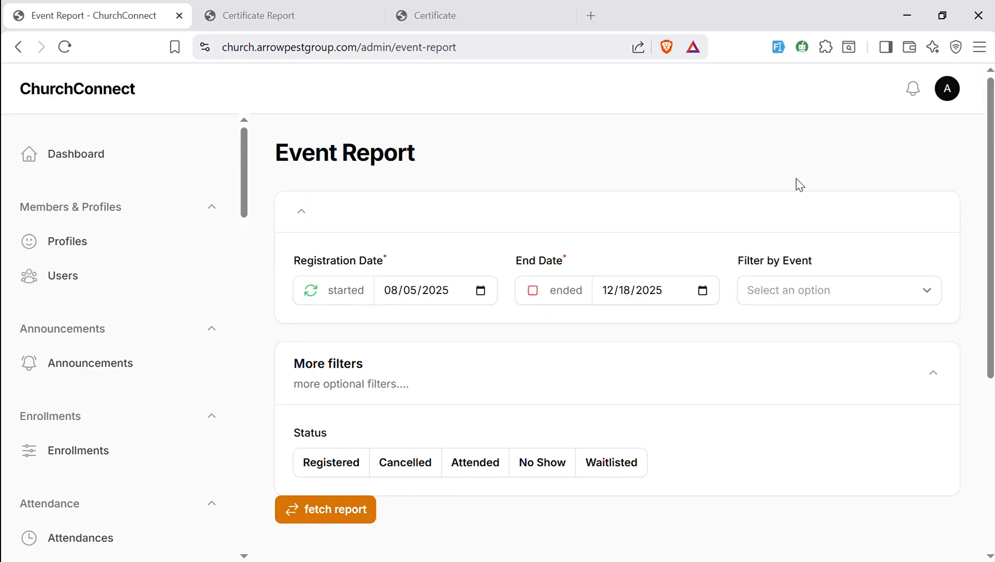
- Filter by the Annual Gathering event and fetch the report
click(814, 289)
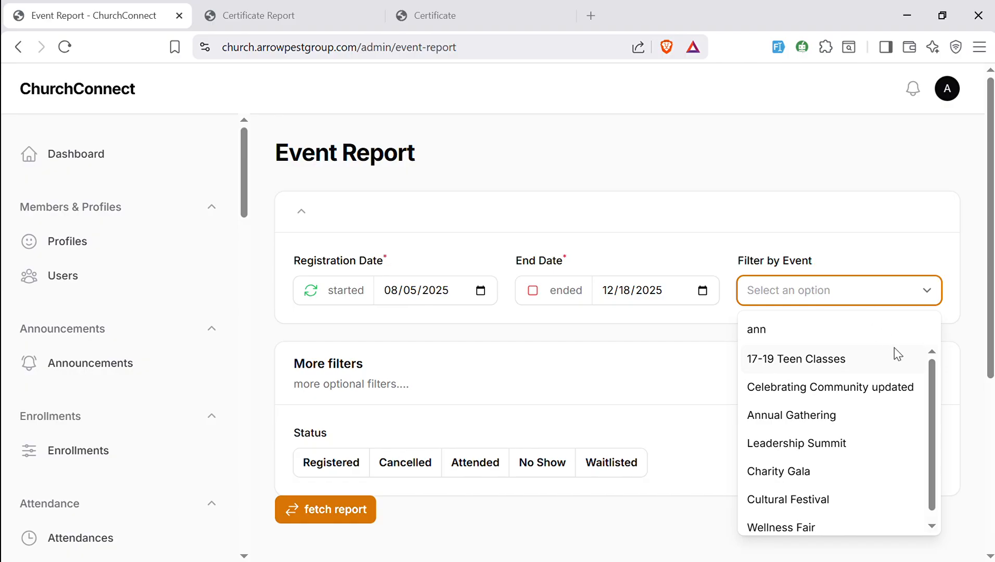
click(844, 417)
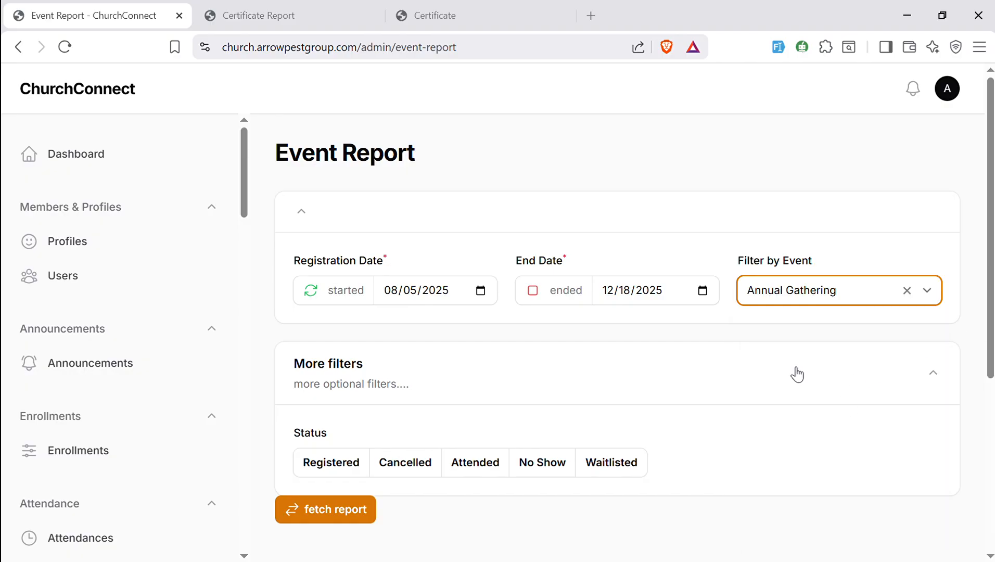
click(333, 510)
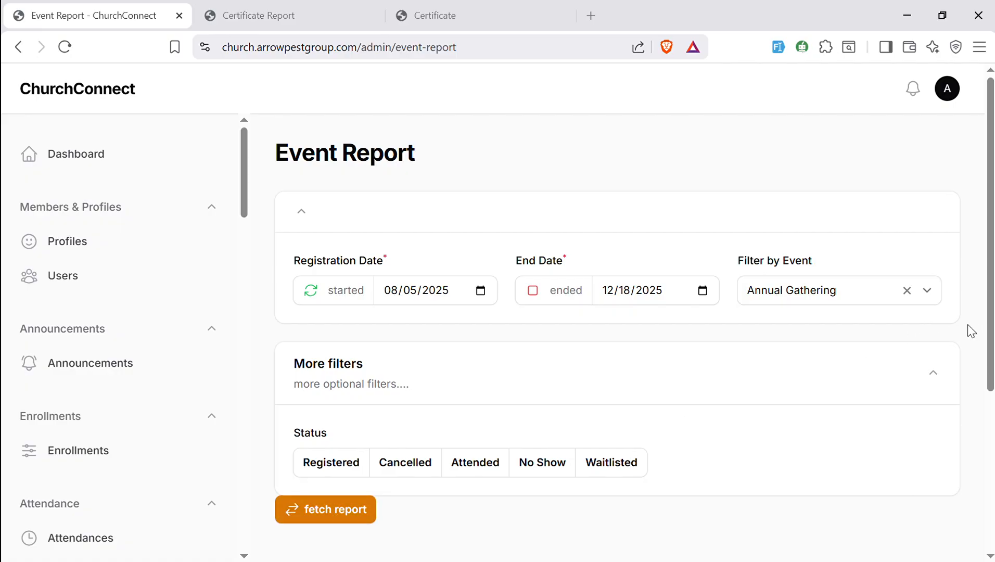
drag(989, 329, 991, 490)
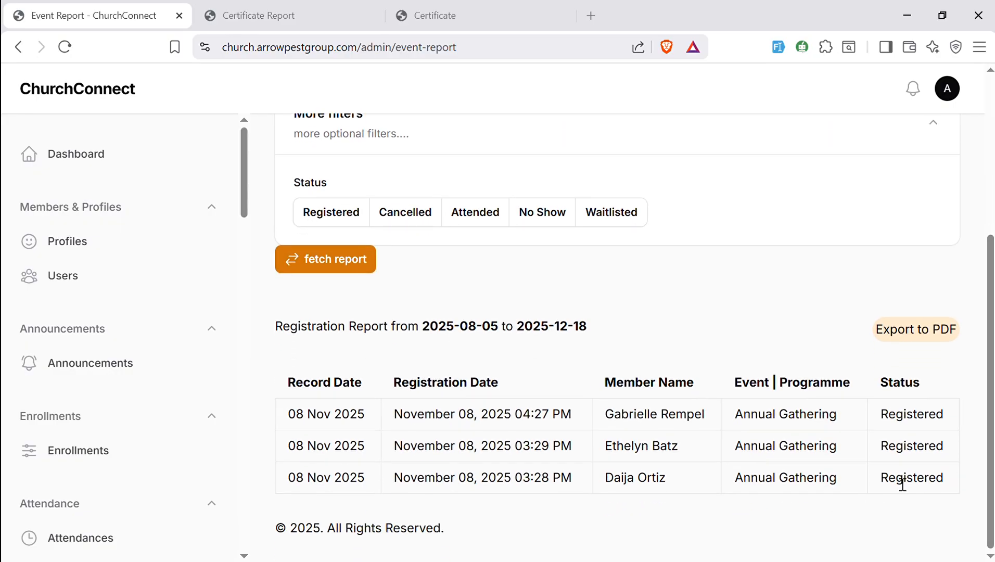
- Export the filtered registration report to PDF and close the old Certificate tab
click(928, 343)
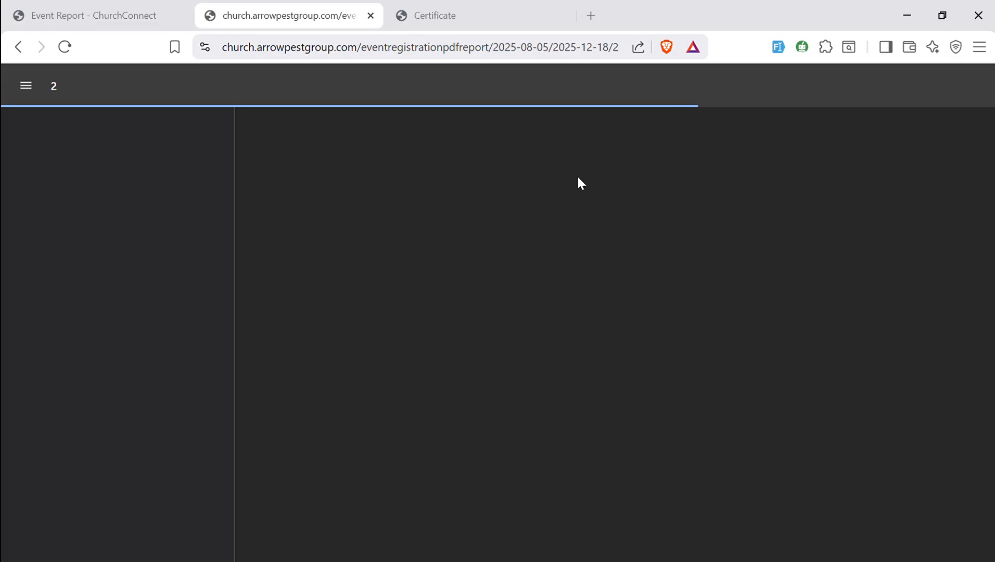
click(555, 24)
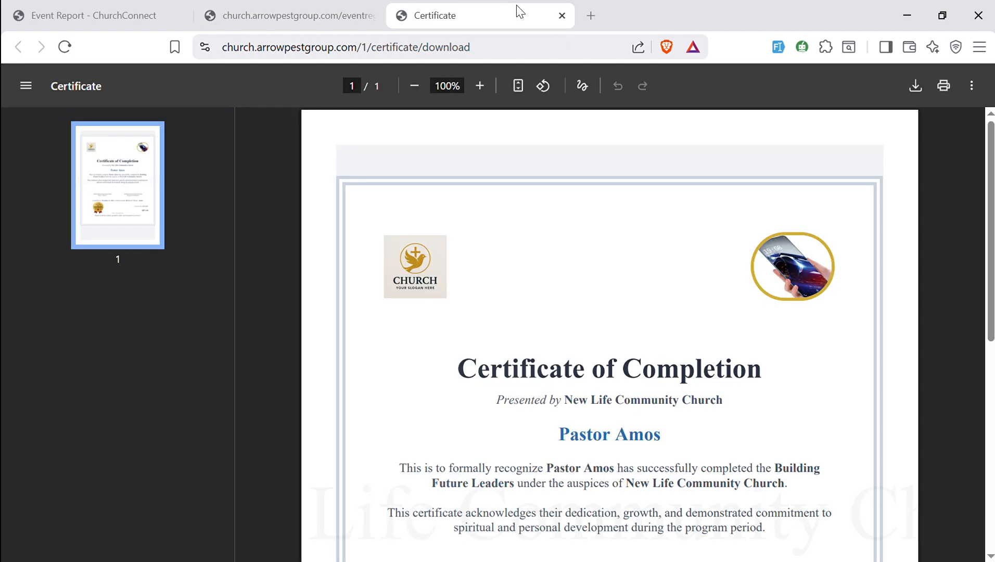
click(562, 16)
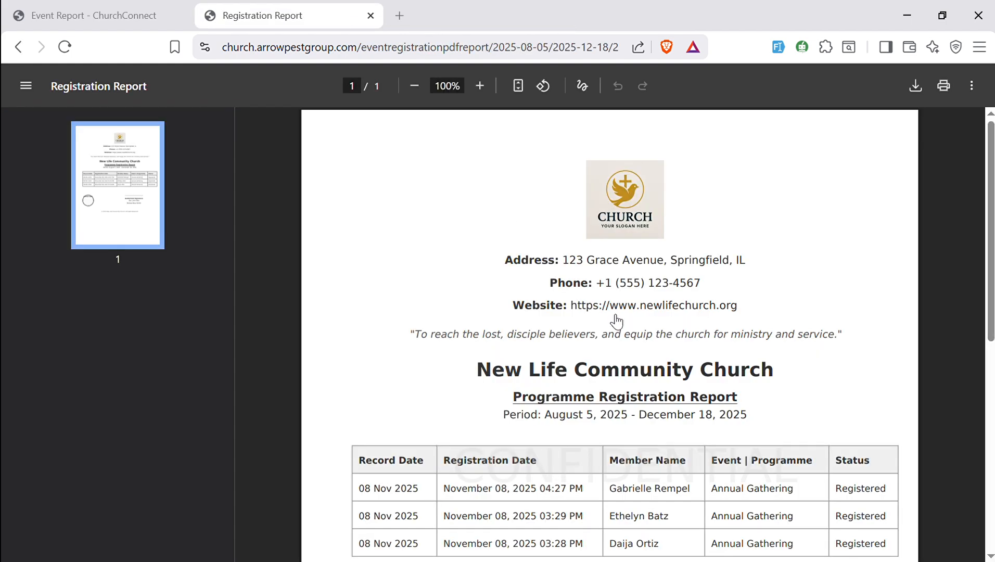
- Inspect the exported registration PDF's period, table and signature area
scroll(990, 202, down, 3)
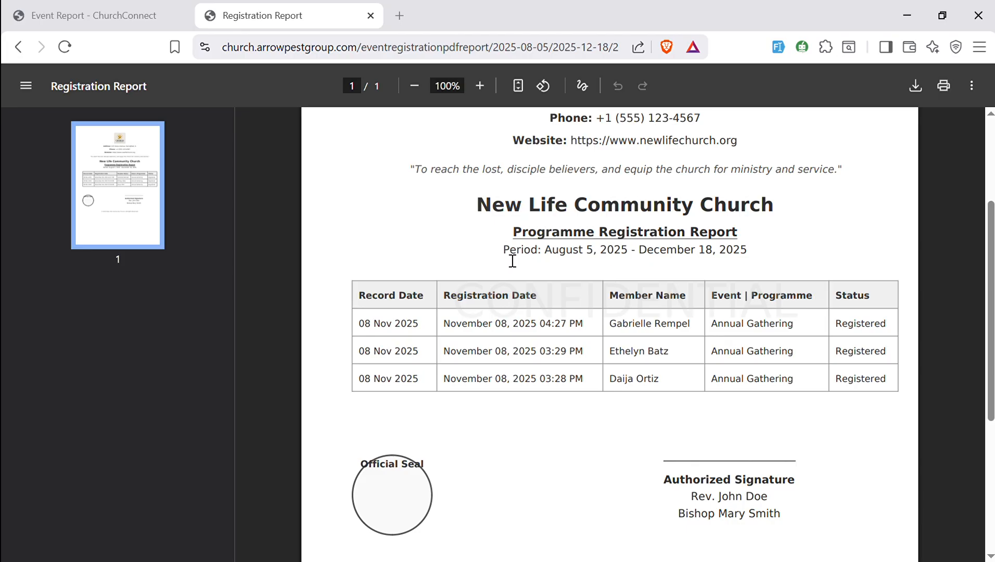
drag(504, 260, 769, 258)
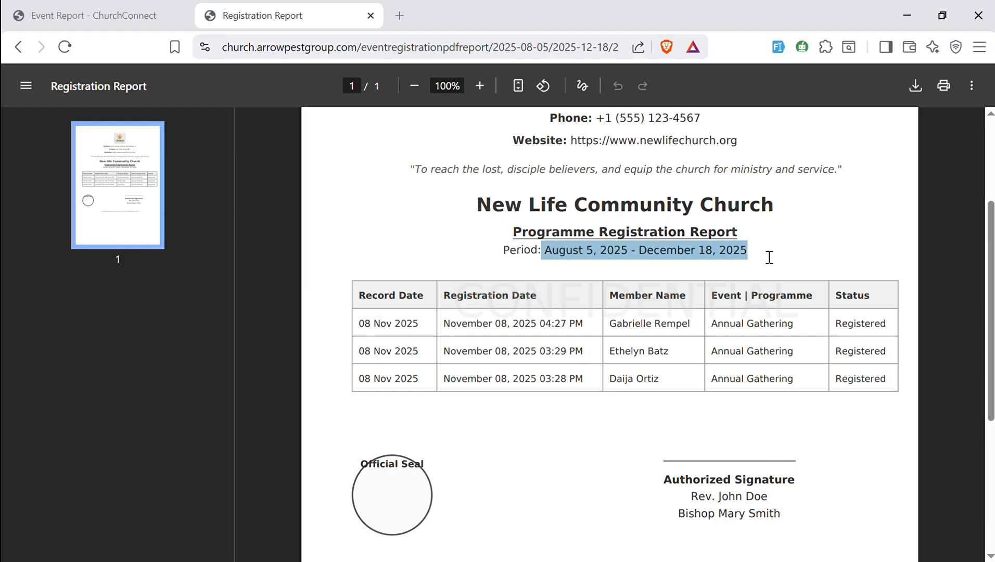
scroll(981, 274, down, 5)
scroll(970, 284, up, 8)
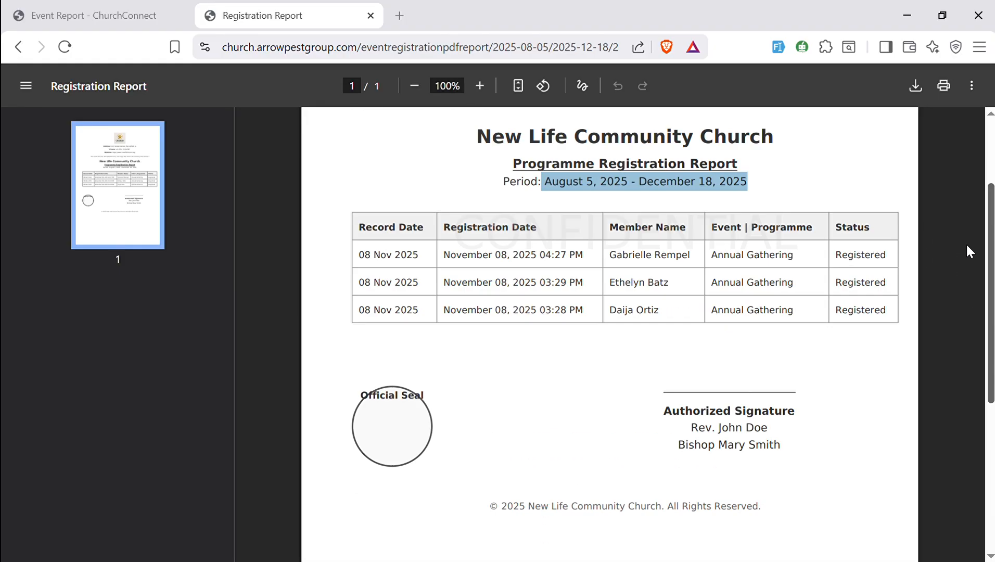
- Return to the admin panel and open the Giving Report
click(67, 9)
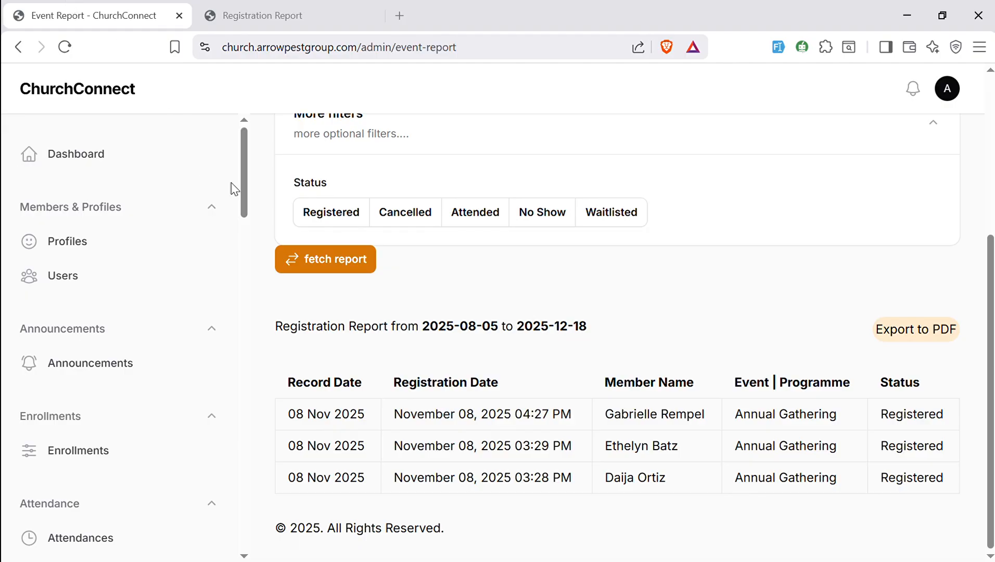
drag(241, 186, 291, 451)
click(91, 335)
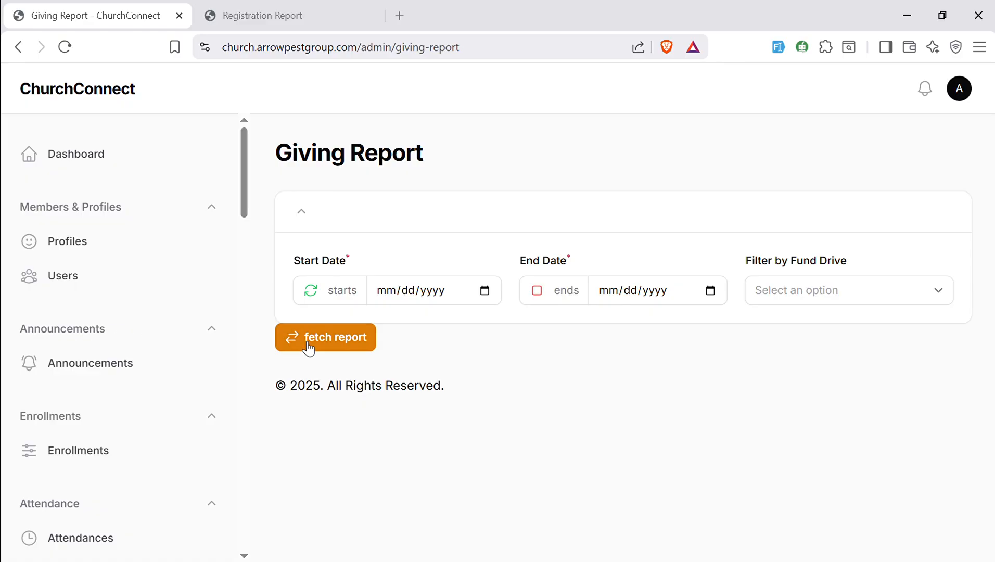
- Set the giving report's start date to 06/30/2025 and end date to 12/18/2025
click(489, 301)
click(492, 326)
click(491, 327)
click(491, 326)
click(492, 327)
click(419, 380)
click(711, 290)
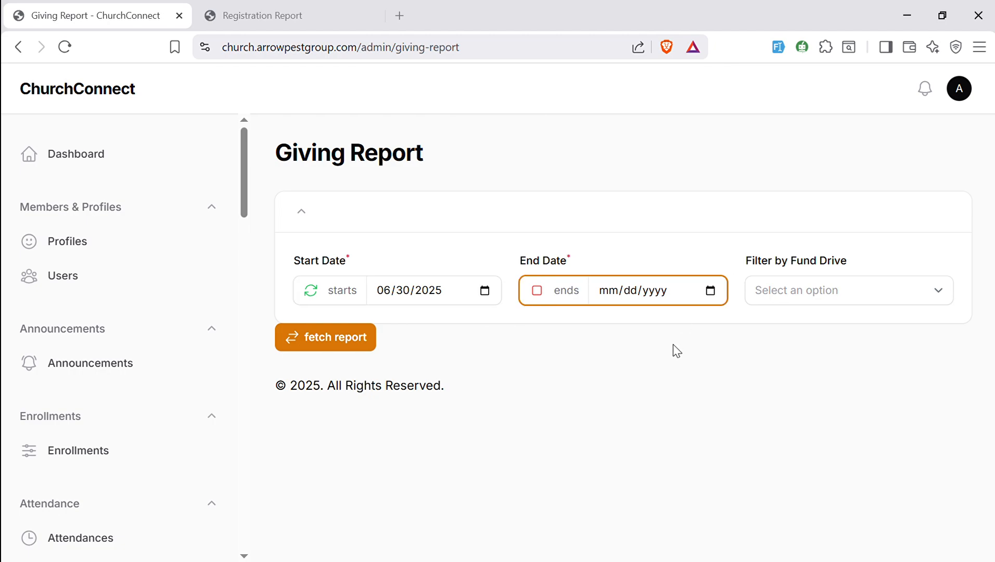
click(728, 504)
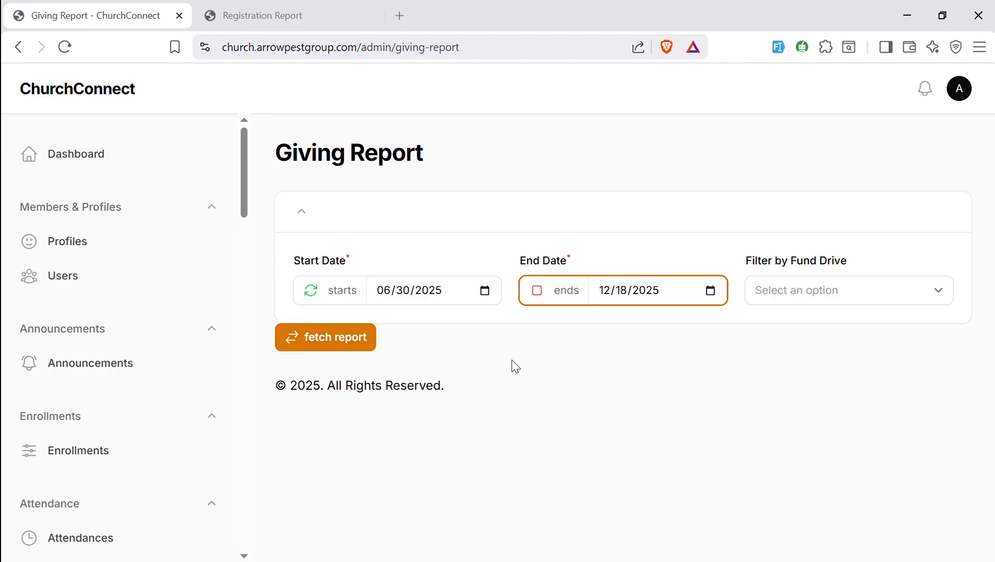
- Fetch the giving report and review the fund amounts and sum total
click(334, 348)
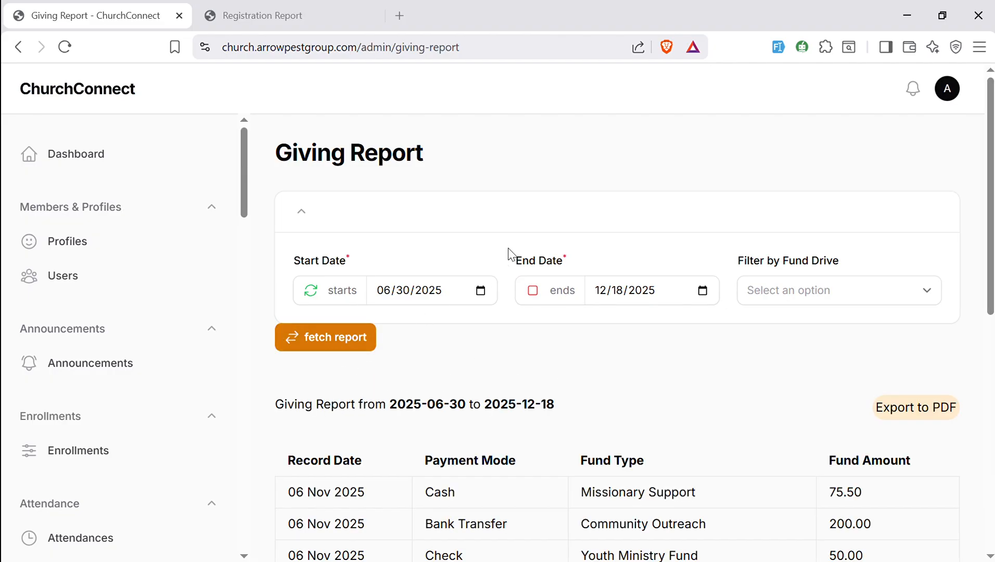
drag(990, 302, 991, 554)
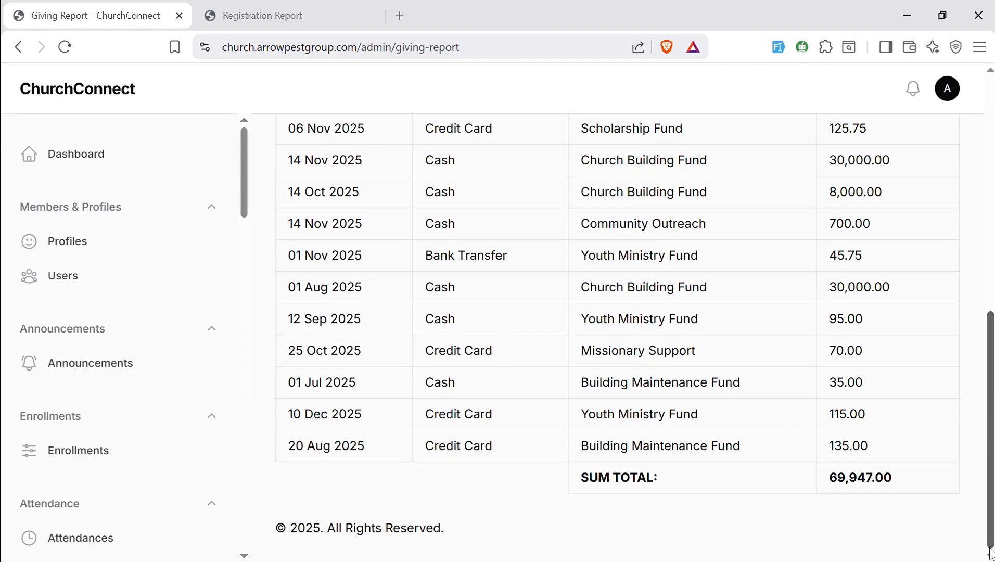
drag(908, 483, 833, 486)
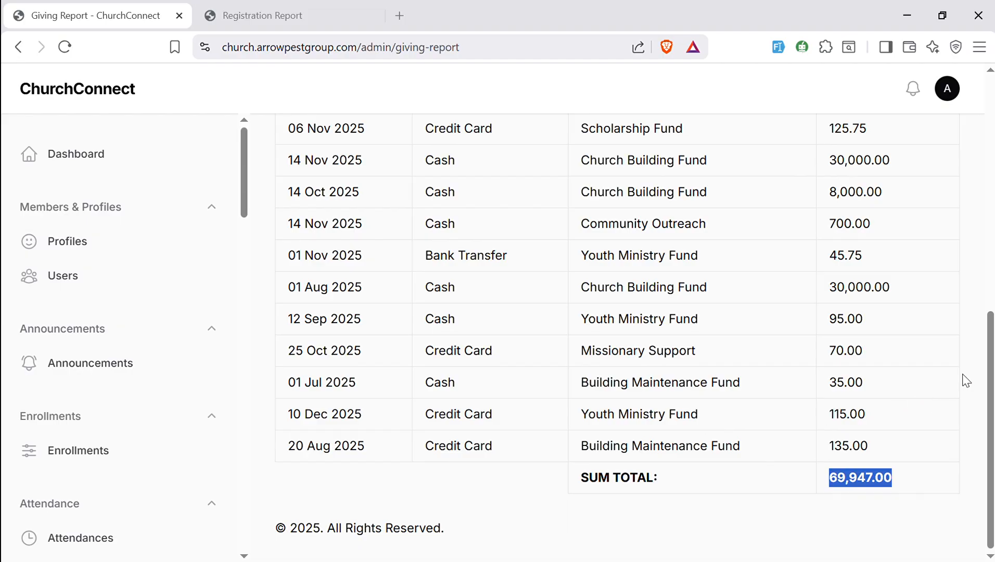
scroll(986, 325, up, 2)
drag(985, 315, 993, 375)
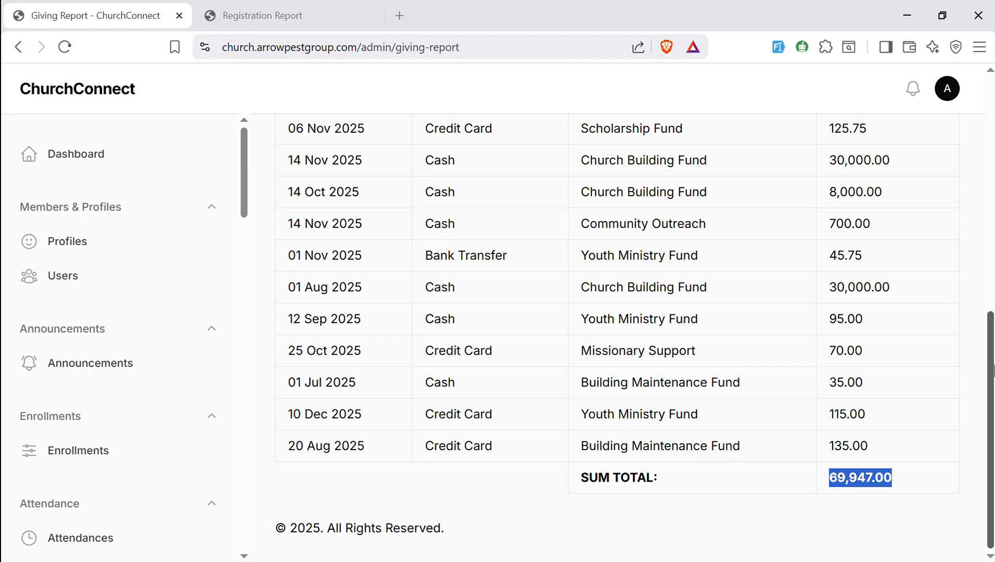
drag(993, 370, 967, 151)
- Filter by the Youth Ministry Fund drive, fetch the report and review the filtered results
click(825, 266)
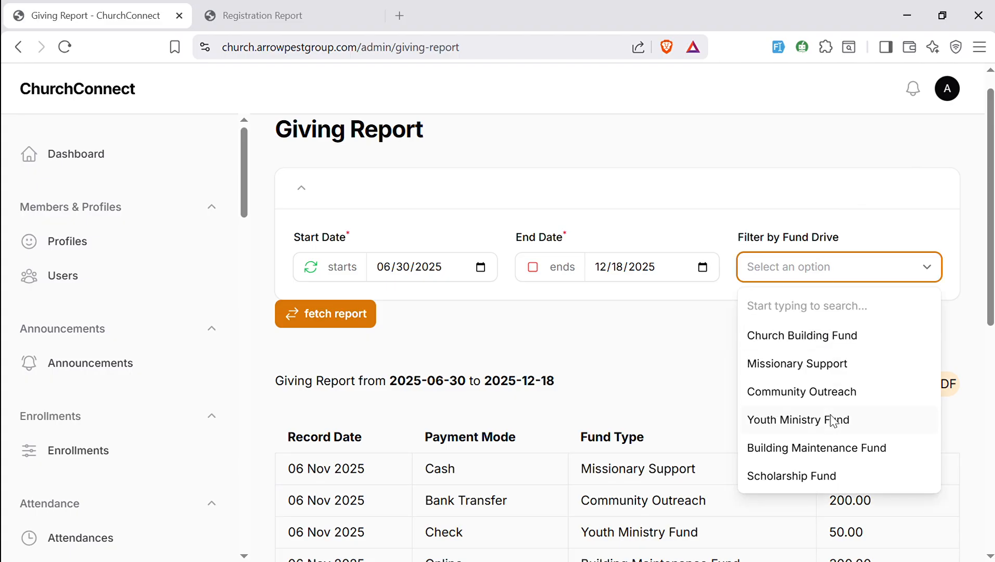
click(833, 419)
click(351, 320)
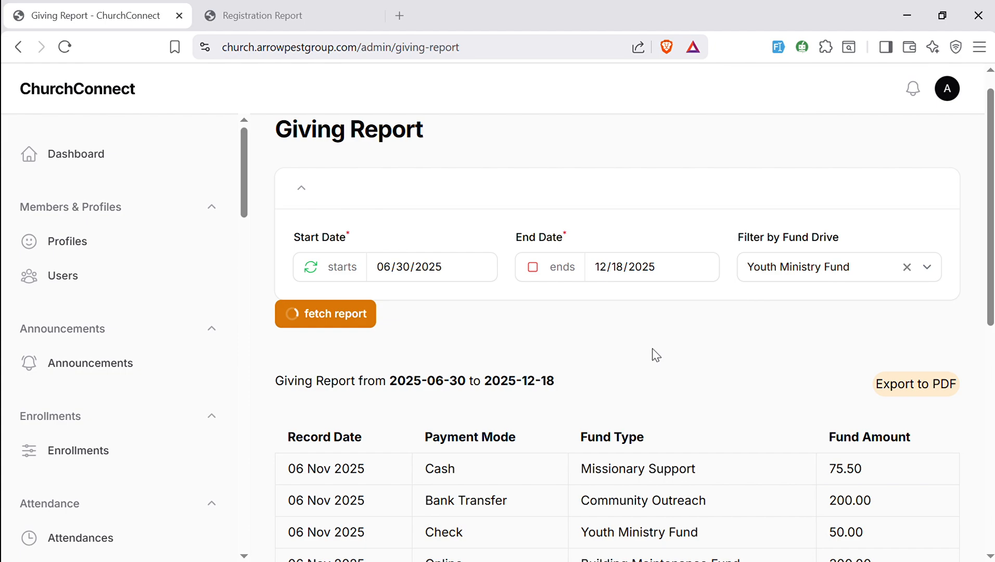
drag(992, 306, 993, 429)
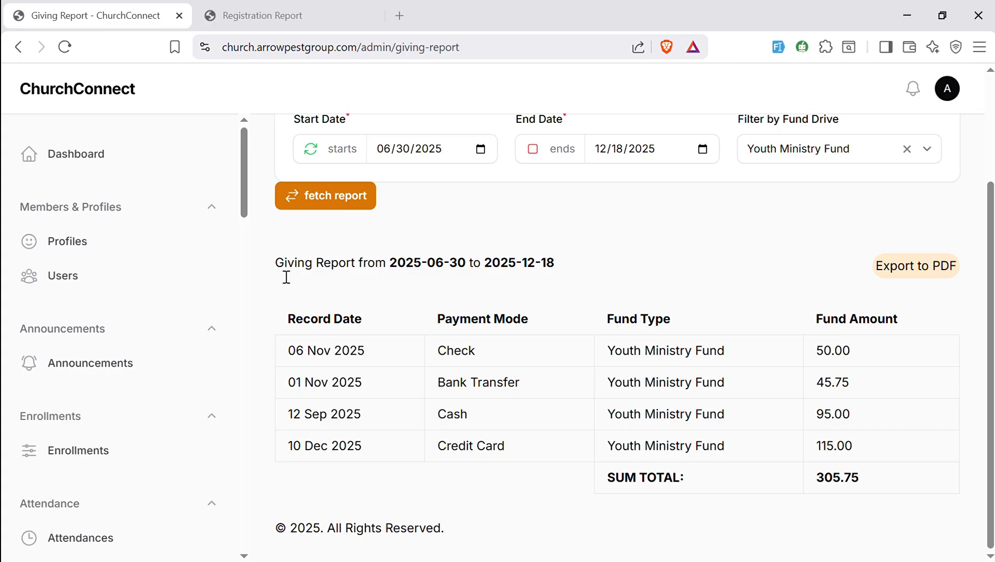
drag(283, 273, 568, 484)
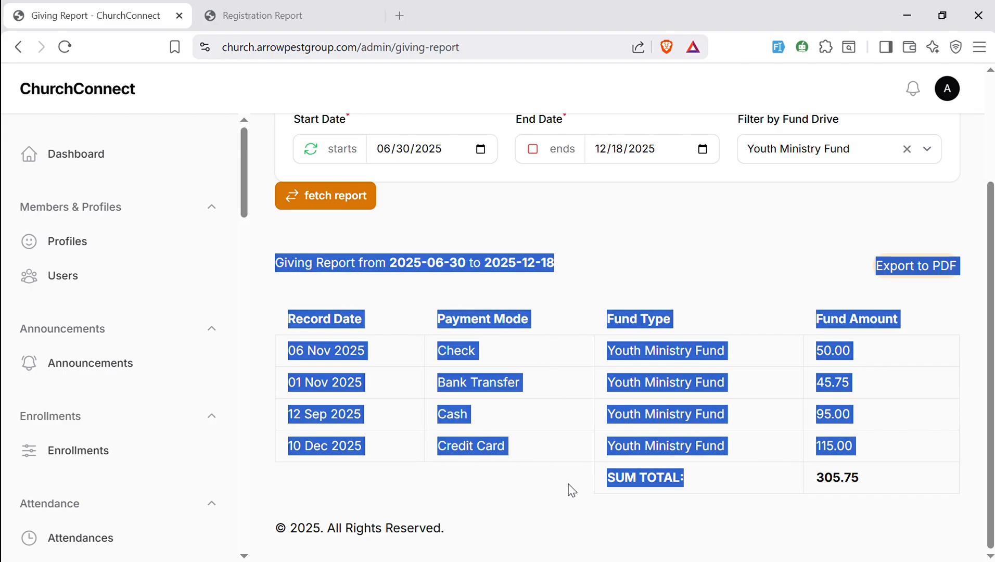
click(571, 490)
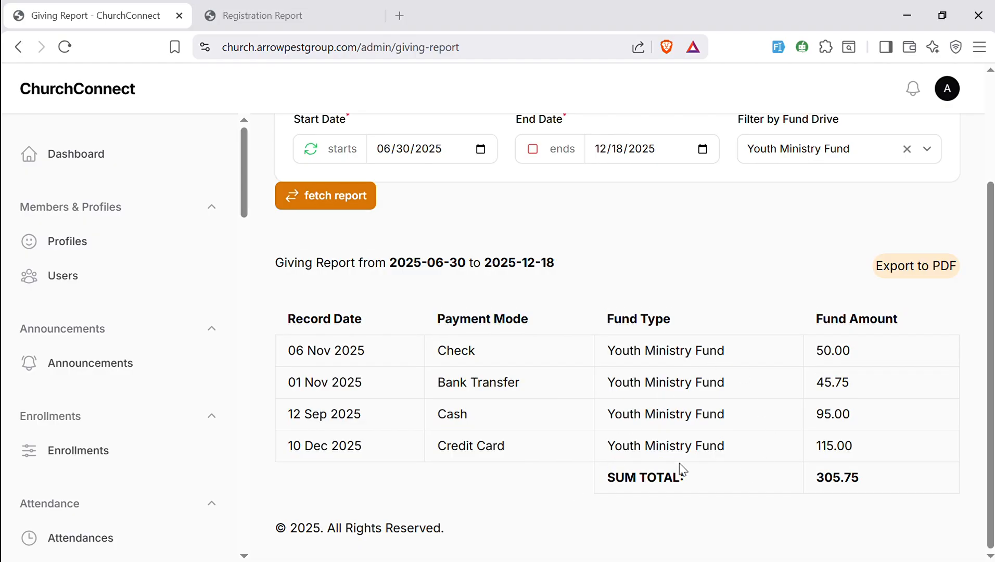
- Export the filtered giving report to PDF, then return to the giving report tab
drag(891, 486, 407, 359)
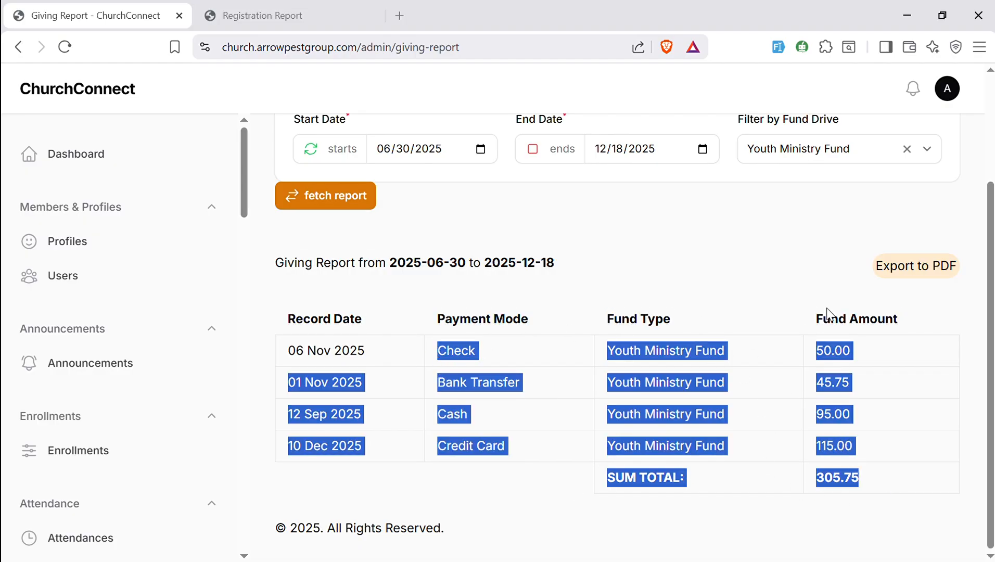
click(903, 276)
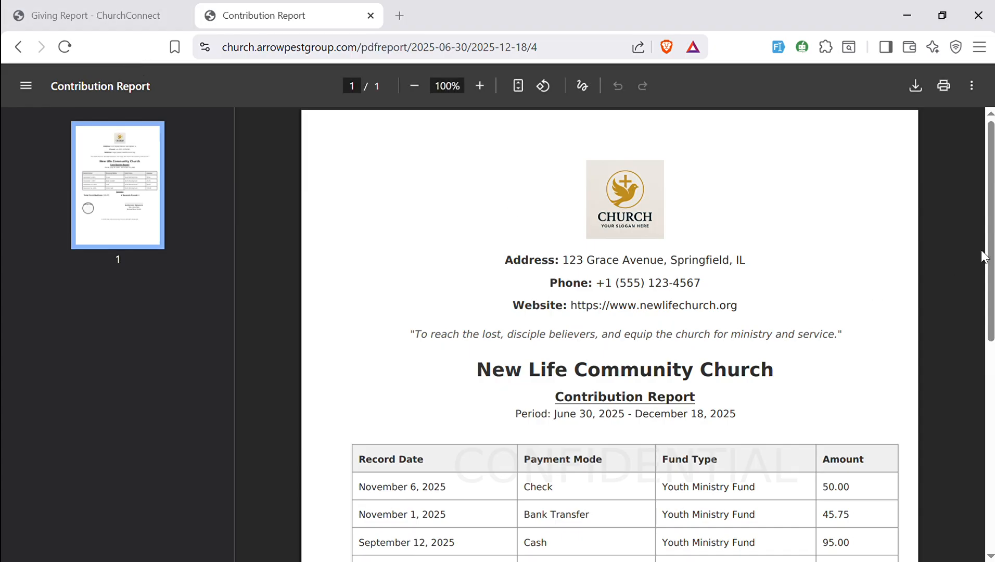
mouse_move(992, 236)
mouse_down()
mouse_move(992, 445)
mouse_move(950, 229)
mouse_up()
click(105, 11)
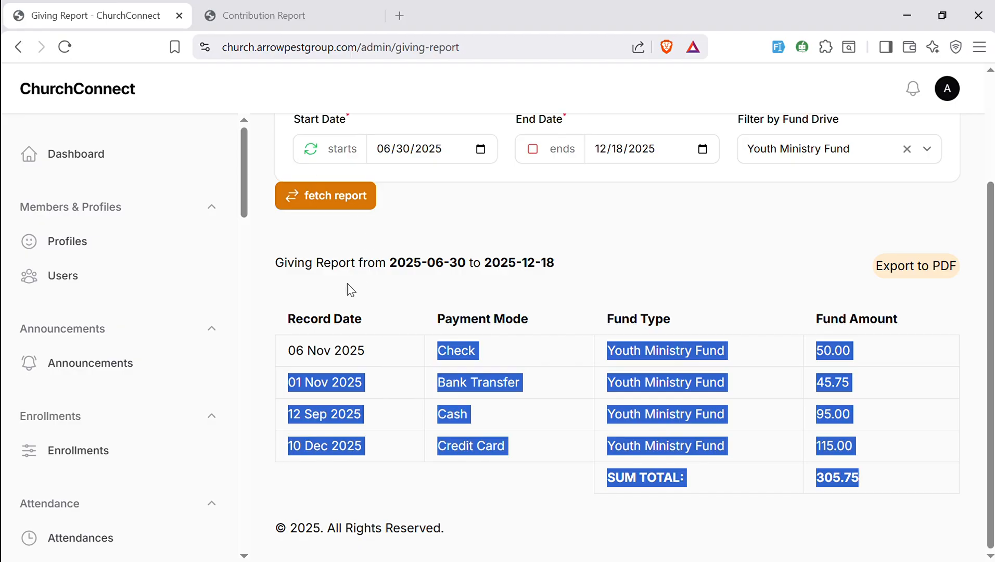
- Open the Sunday School report and set the attendance date to 10/01/2025 and the end date to 01/03/2026
drag(244, 212, 257, 471)
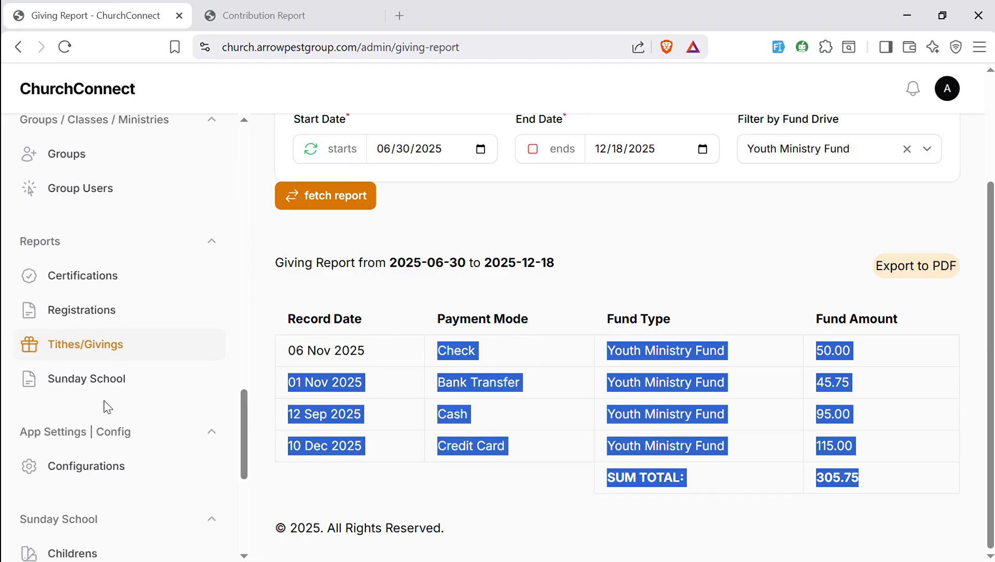
click(87, 379)
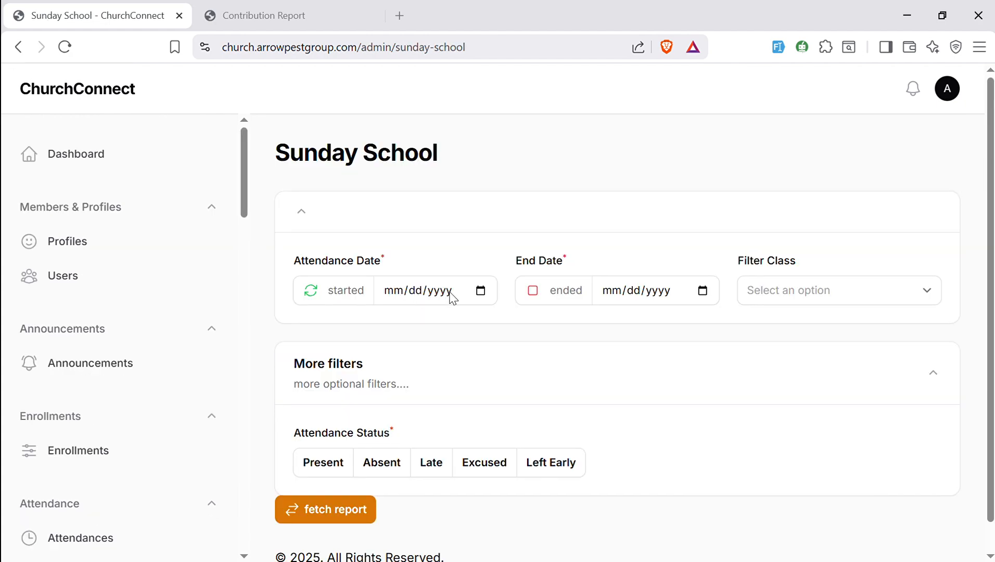
click(480, 292)
click(495, 315)
click(500, 315)
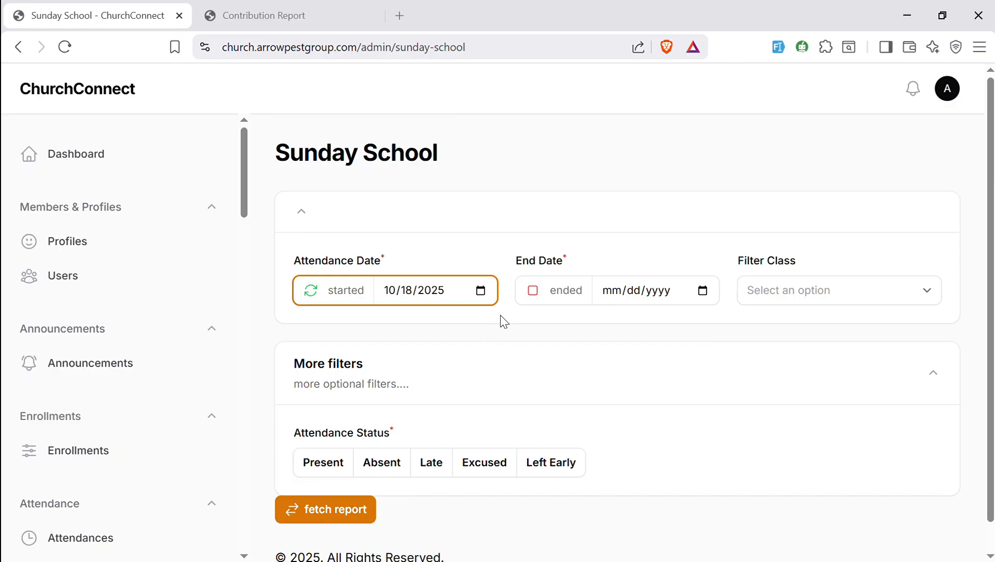
click(461, 369)
click(703, 296)
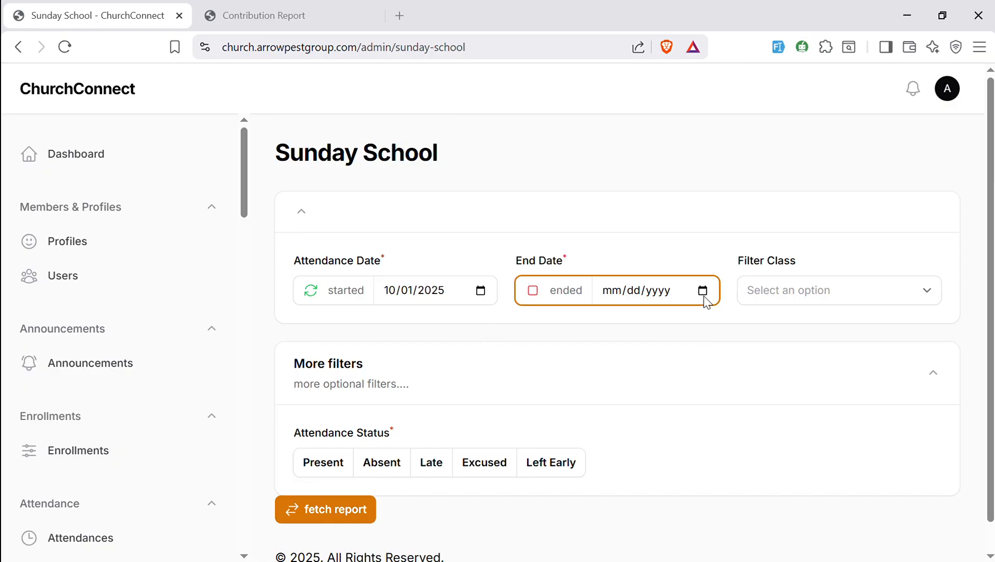
click(739, 463)
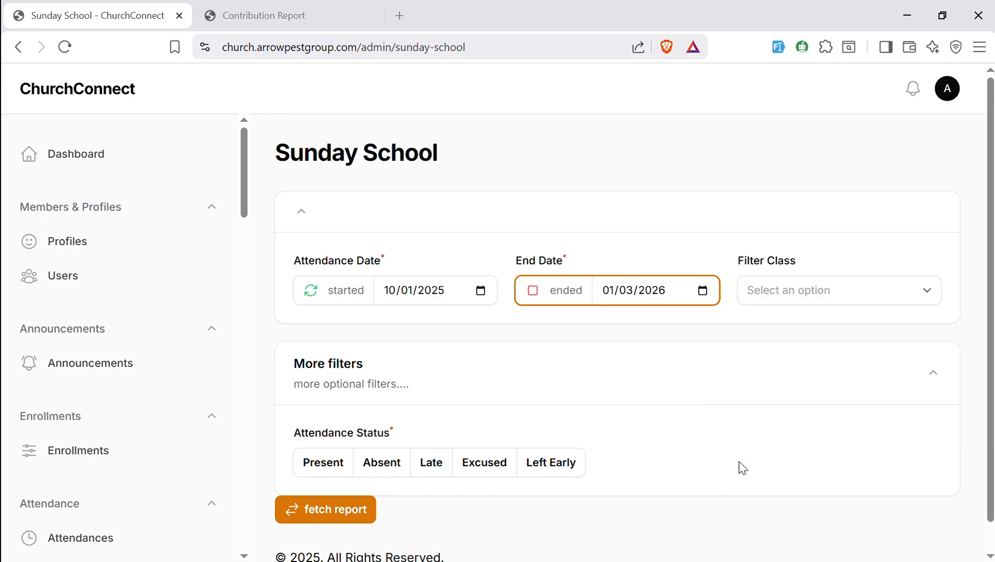
- Fetch the Sunday School attendance report without a class filter and review the results
click(822, 299)
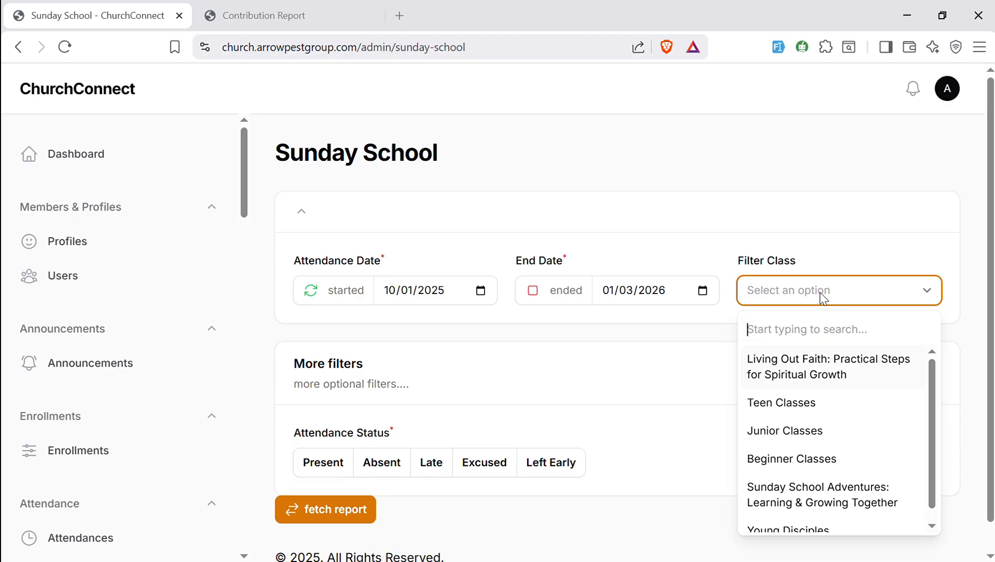
click(344, 508)
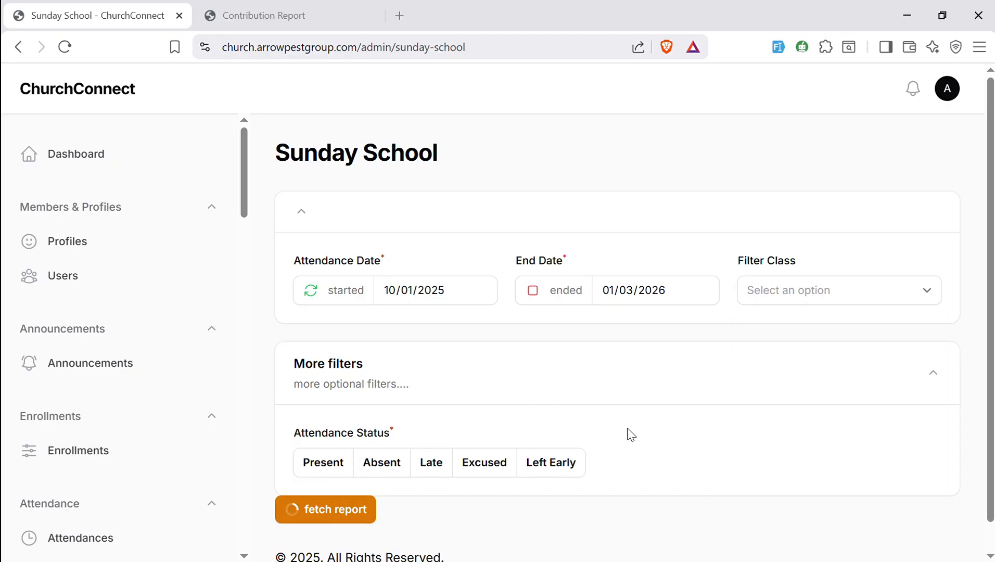
drag(990, 309, 990, 495)
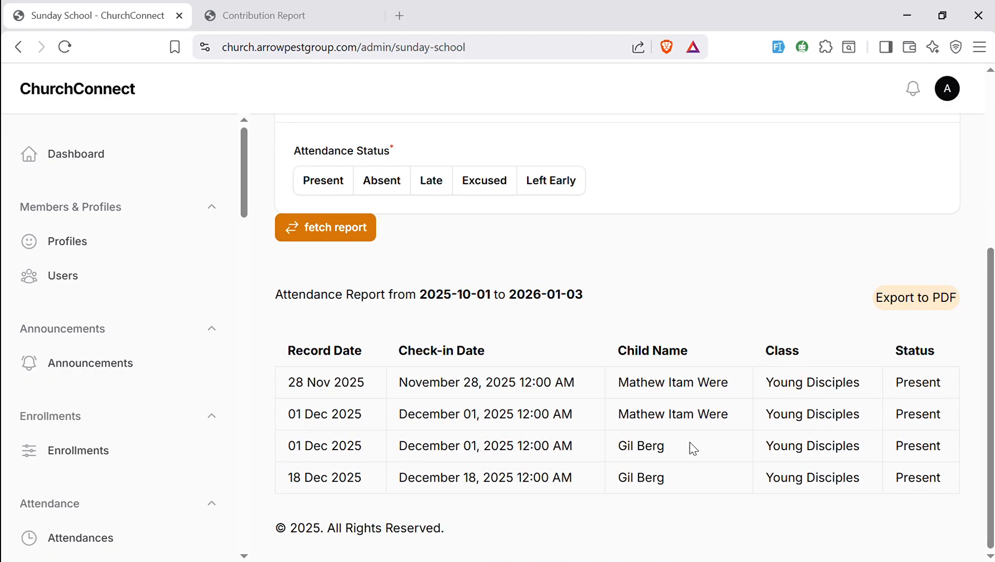
drag(992, 438, 993, 494)
drag(991, 437, 950, 360)
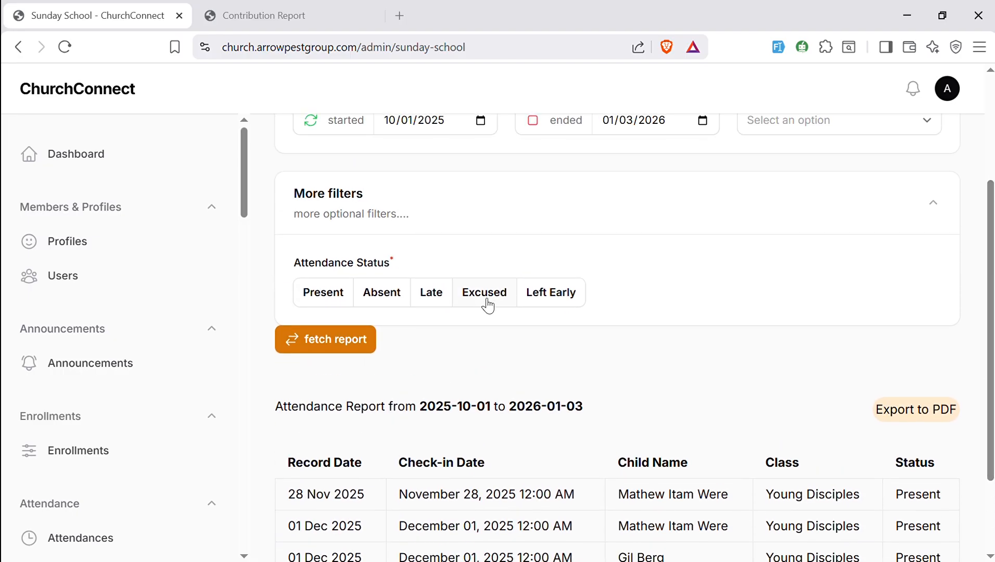
- Fetch the attendance report filtered by Left Early status, then filtered by Present status
click(542, 304)
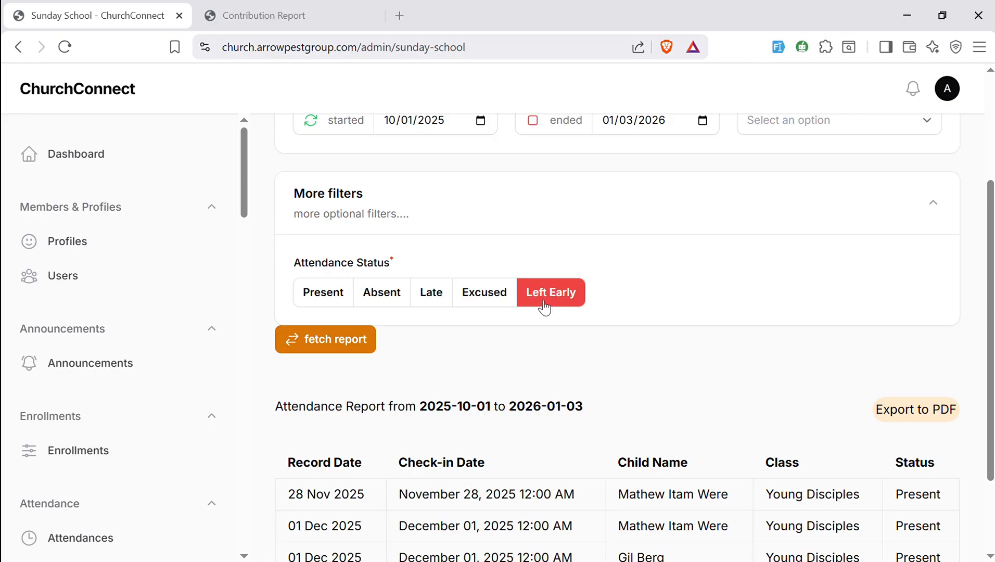
click(341, 339)
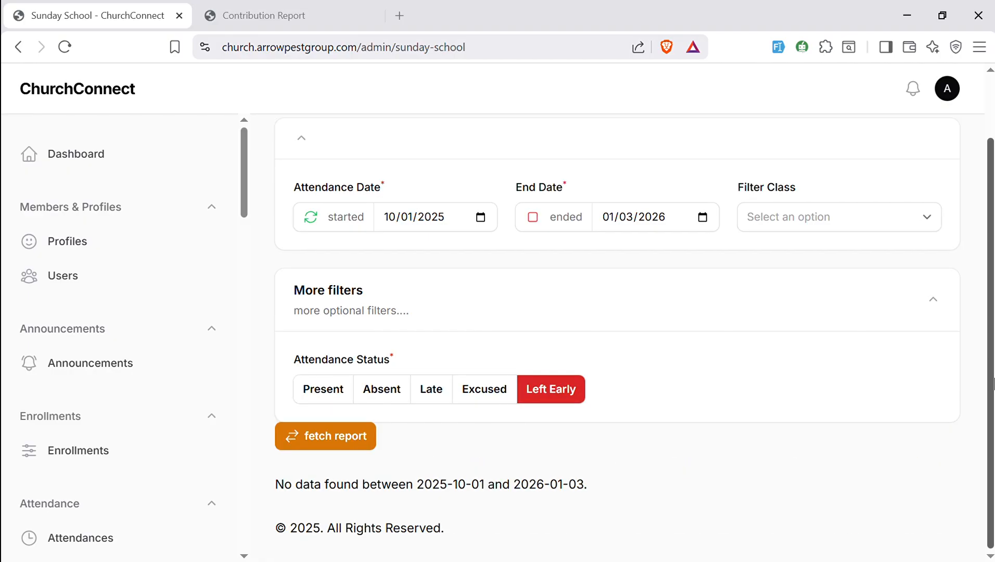
click(334, 394)
click(325, 438)
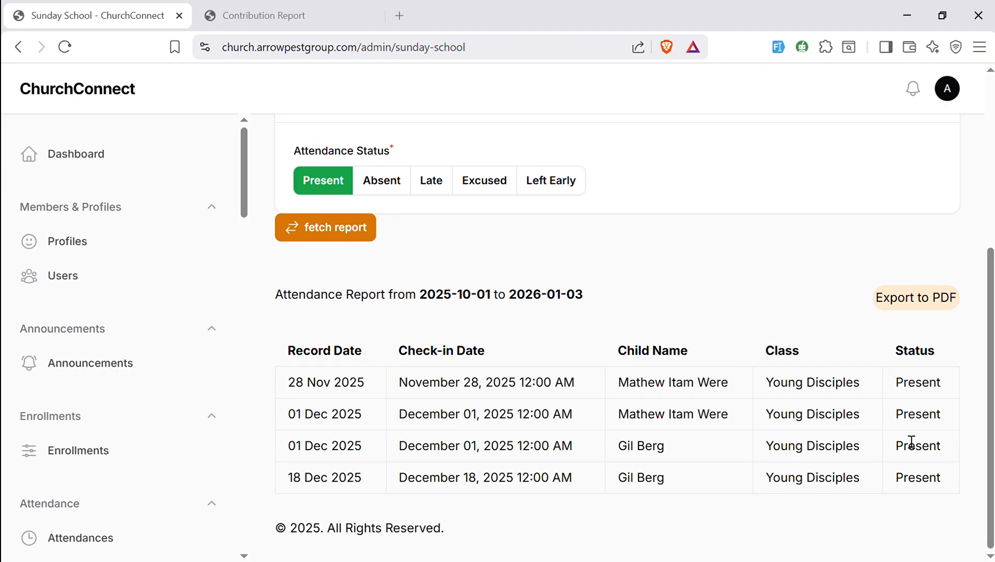
- Export the attendance report to PDF and review its attendance table and per-child summary
click(914, 309)
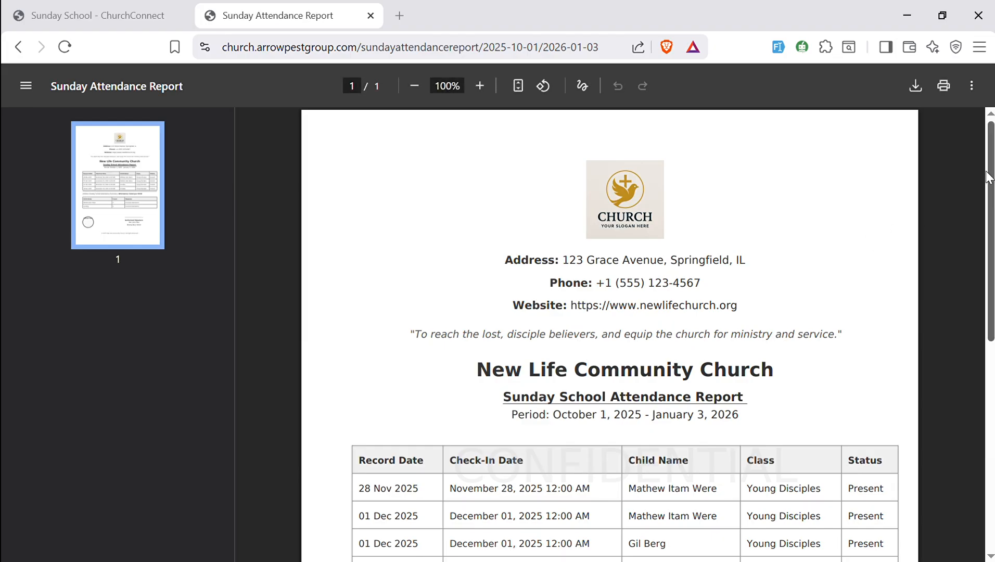
drag(990, 174, 992, 302)
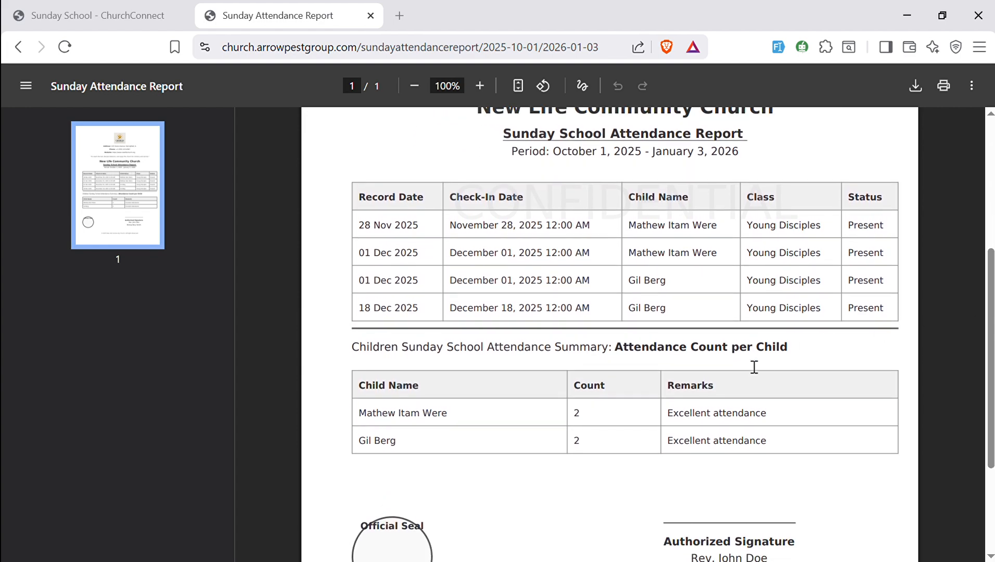
drag(416, 354, 788, 358)
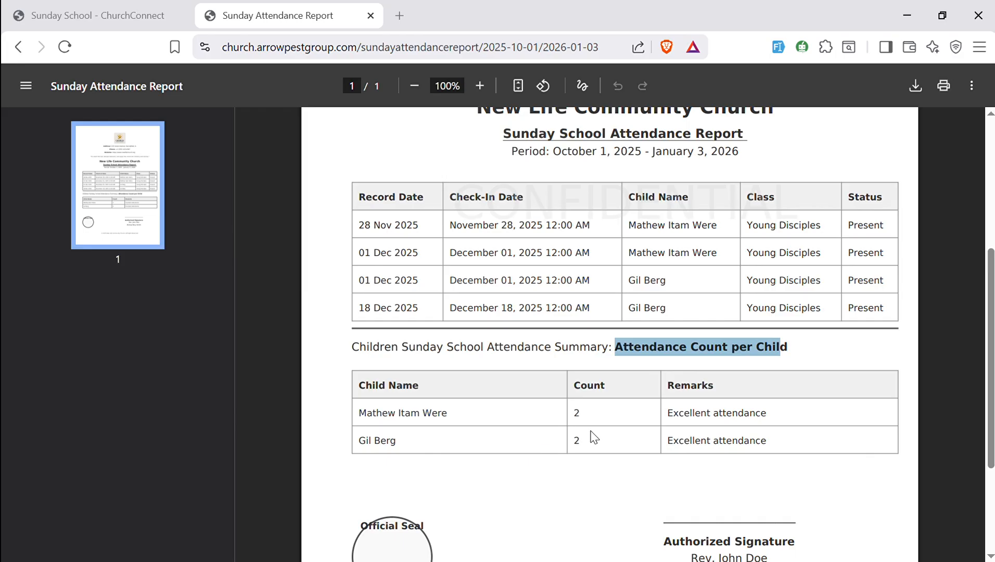
drag(589, 425, 580, 444)
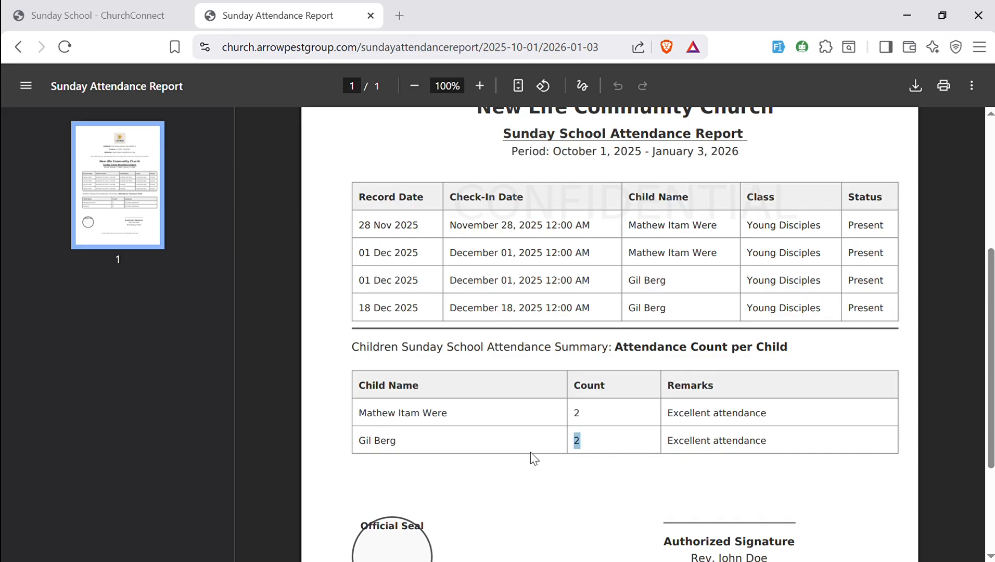
drag(768, 442, 649, 455)
click(603, 462)
drag(780, 414, 673, 412)
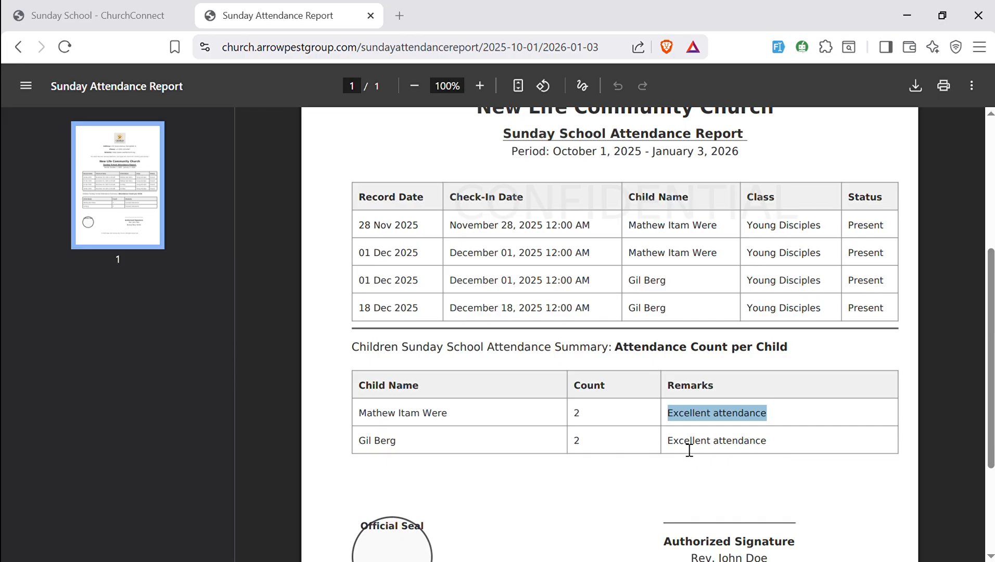
scroll(991, 338, down, 3)
scroll(991, 338, up, 4)
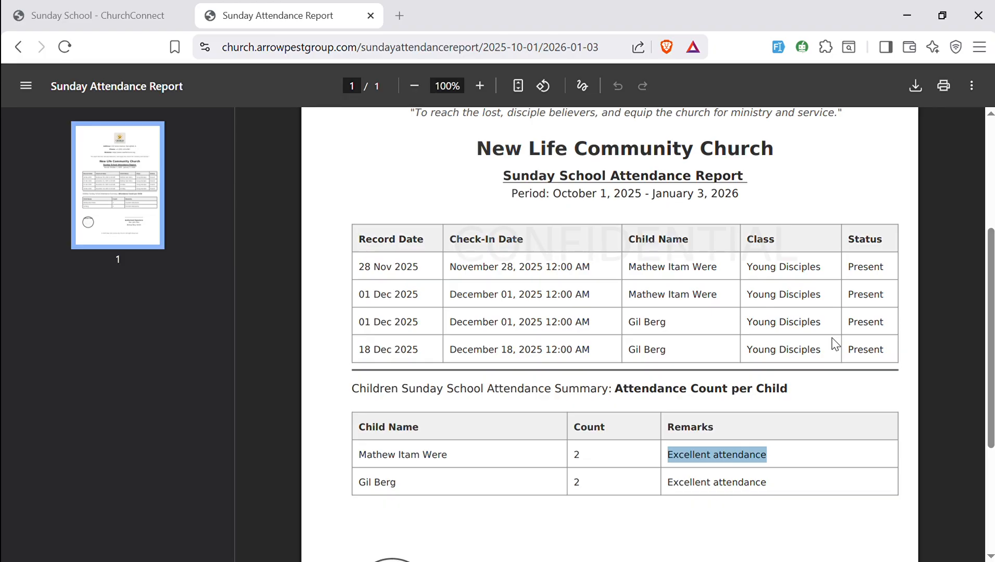
drag(990, 255, 990, 165)
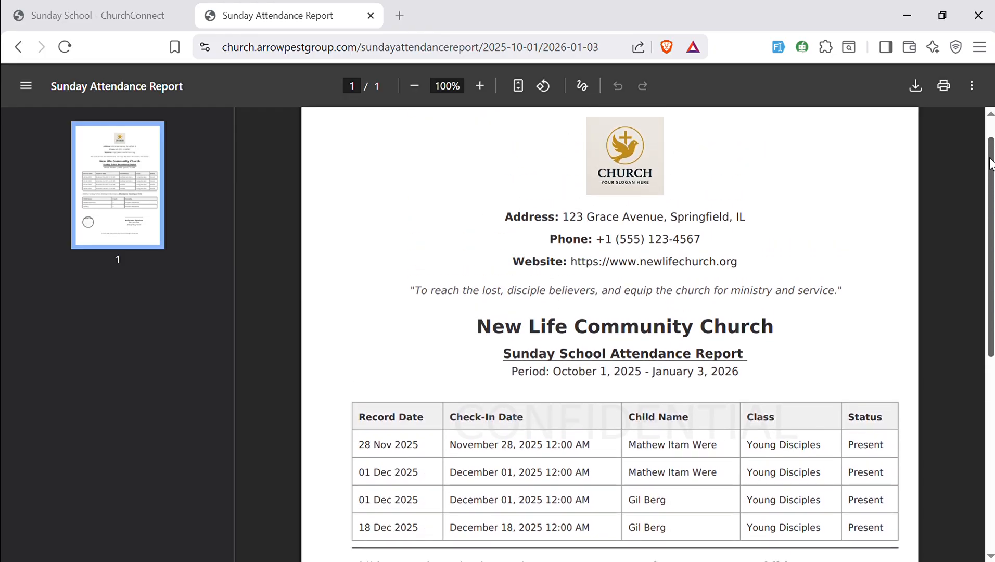
- Review the attendance summary and signature section of the exported PDF again
click(73, 7)
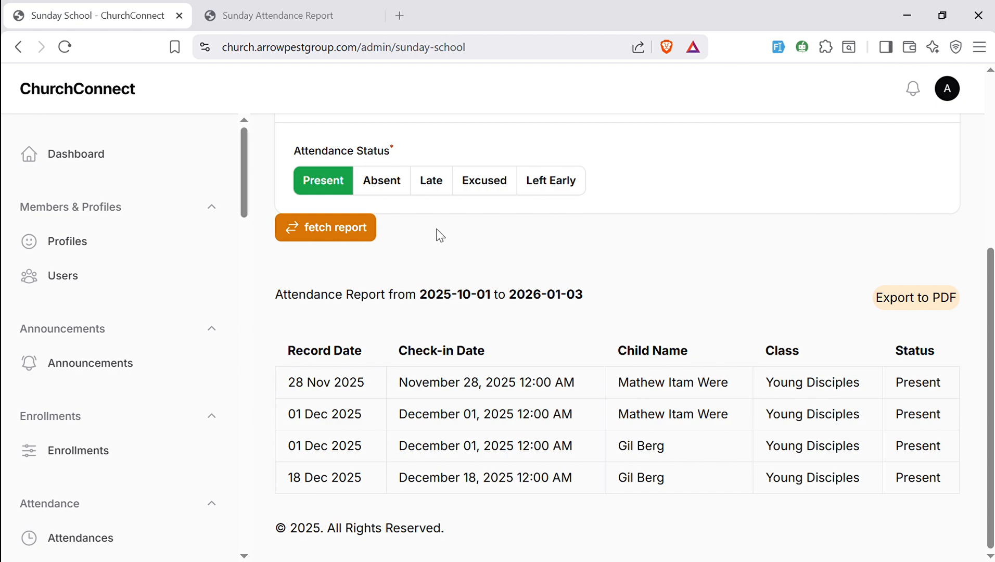
click(246, 16)
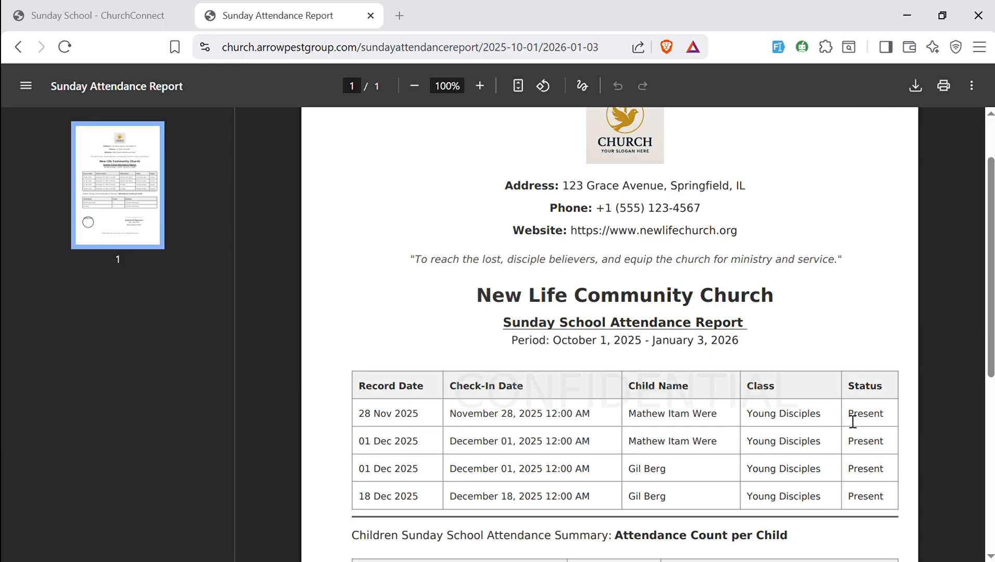
drag(990, 307, 991, 440)
drag(774, 359, 671, 356)
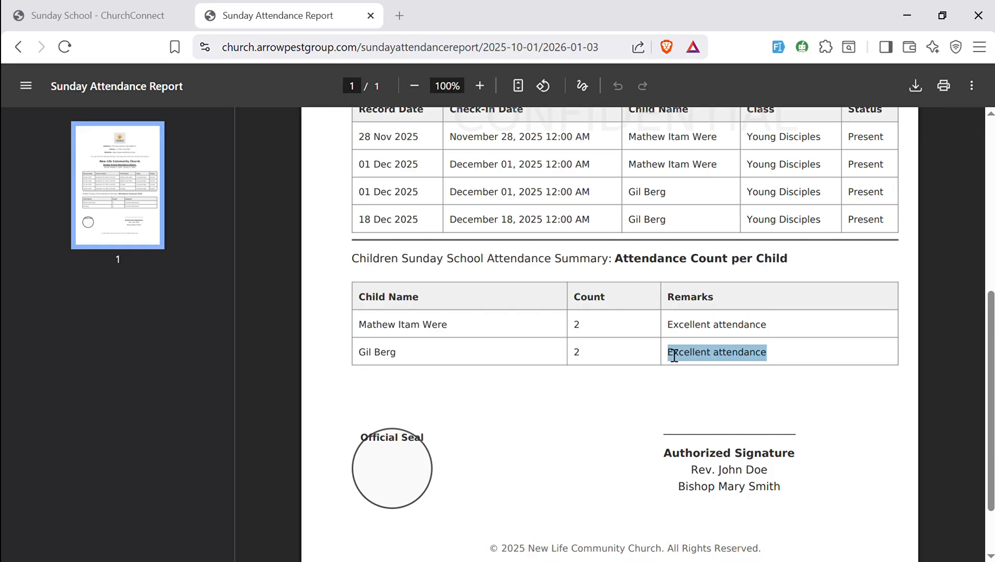
click(780, 364)
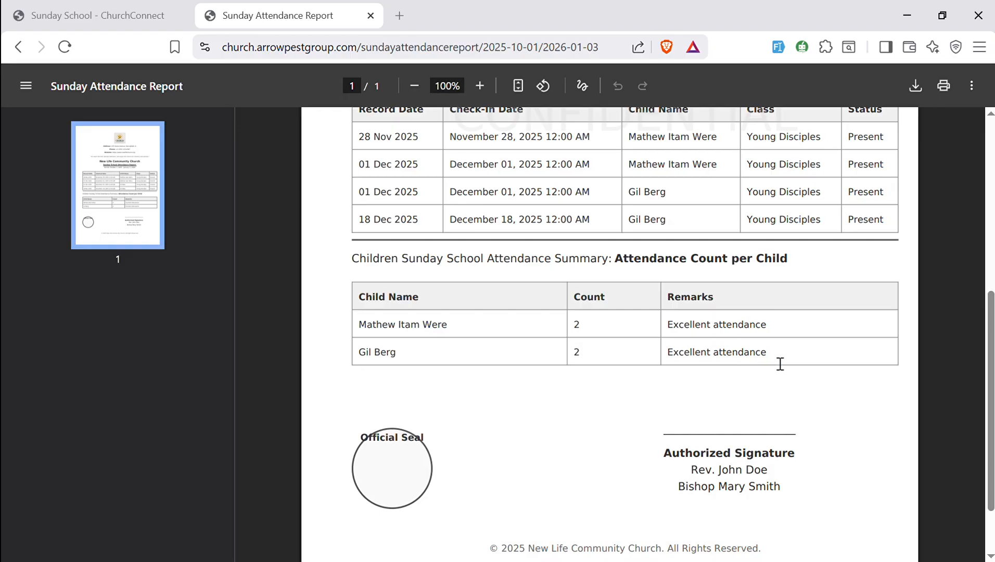
drag(991, 320, 991, 152)
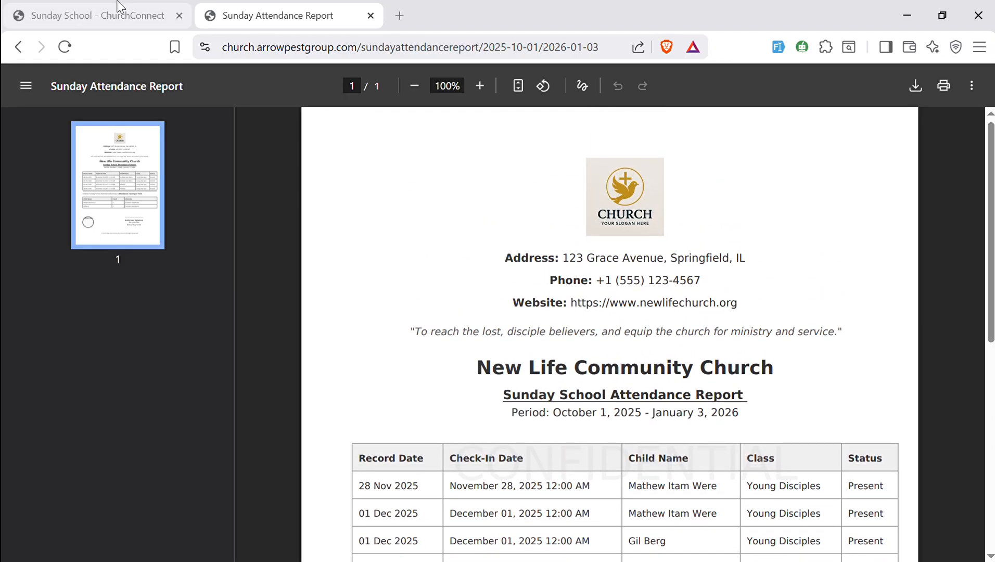
- Return to the admin panel tab and open the Dashboard
click(183, 7)
drag(245, 198, 204, 150)
click(122, 156)
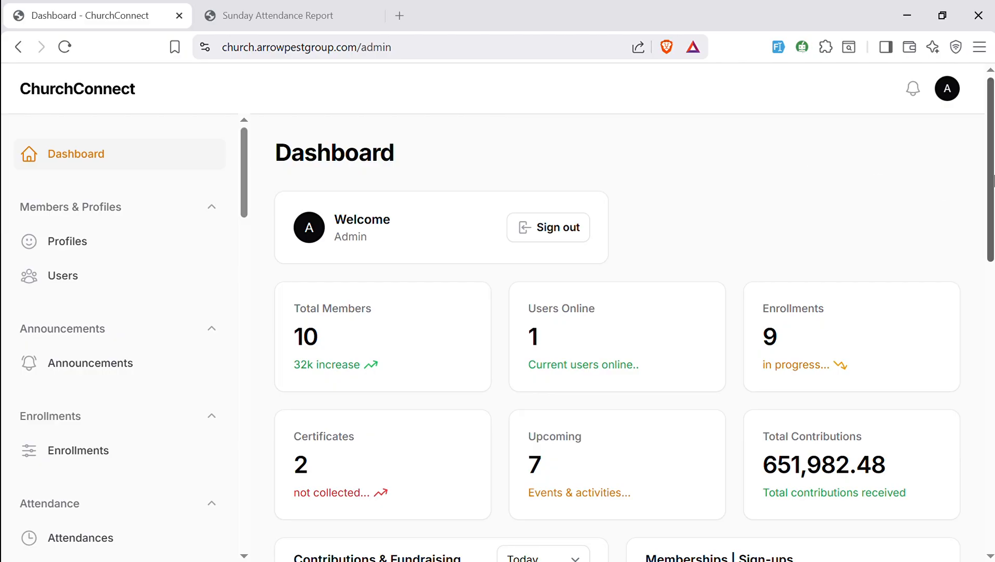
- On the dashboard calendar, select December 28 to 31 to start creating a new event
drag(991, 180, 991, 479)
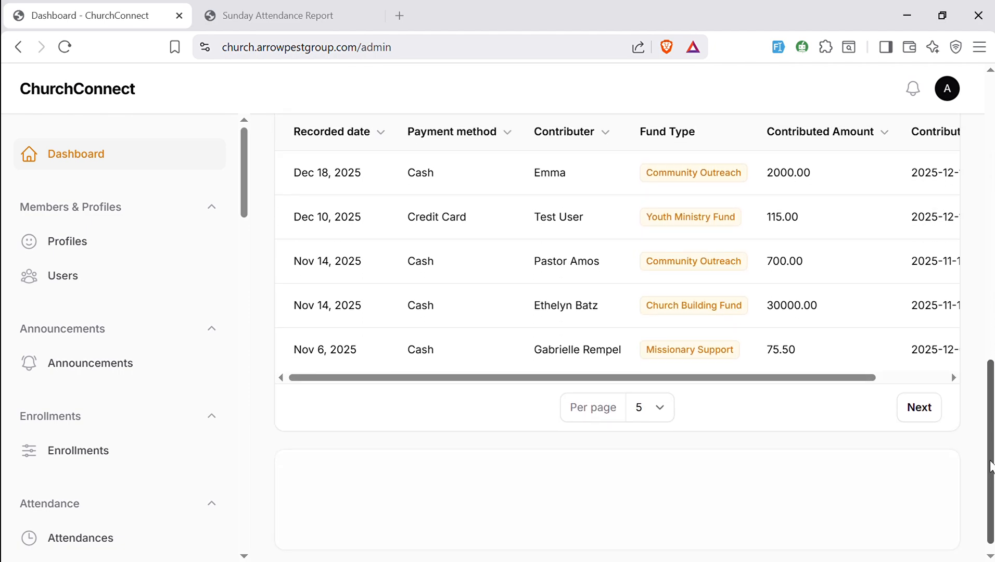
drag(990, 373, 986, 462)
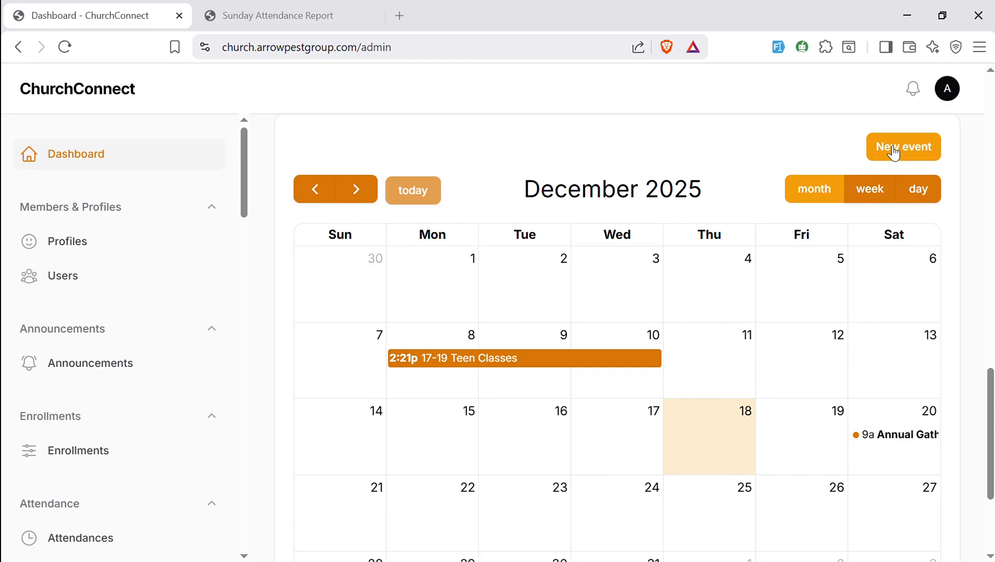
drag(990, 388, 990, 432)
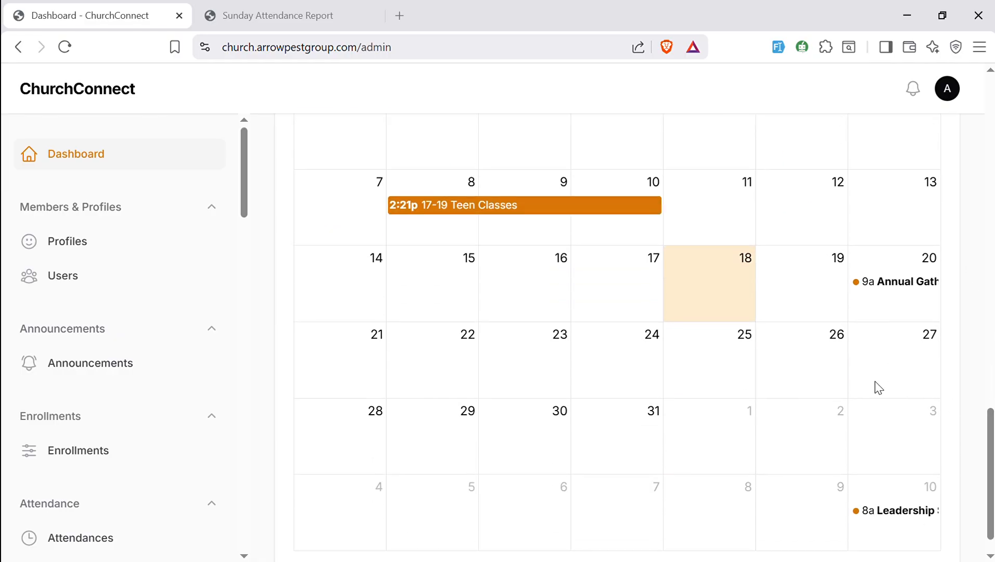
click(354, 420)
drag(355, 420, 622, 458)
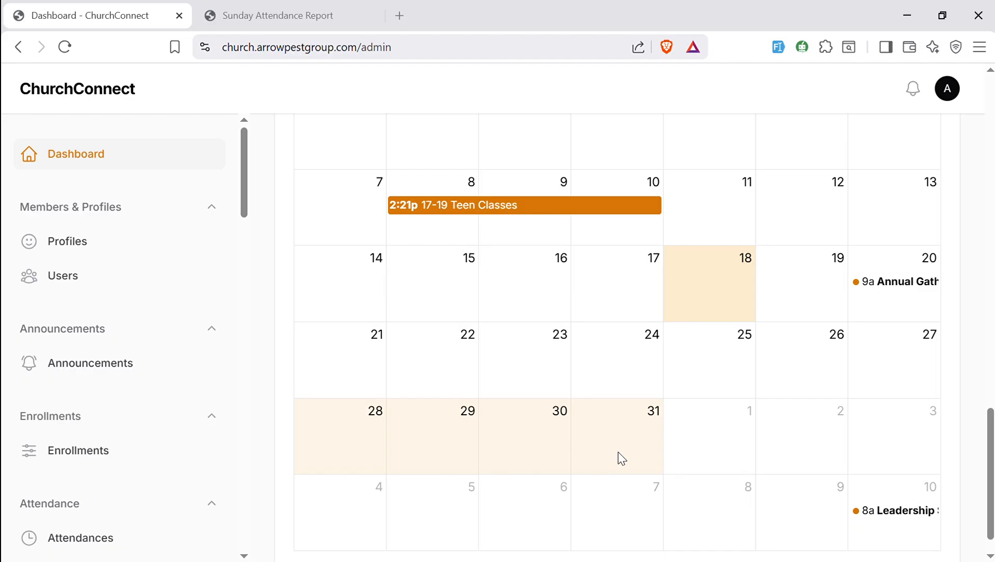
drag(621, 459, 627, 460)
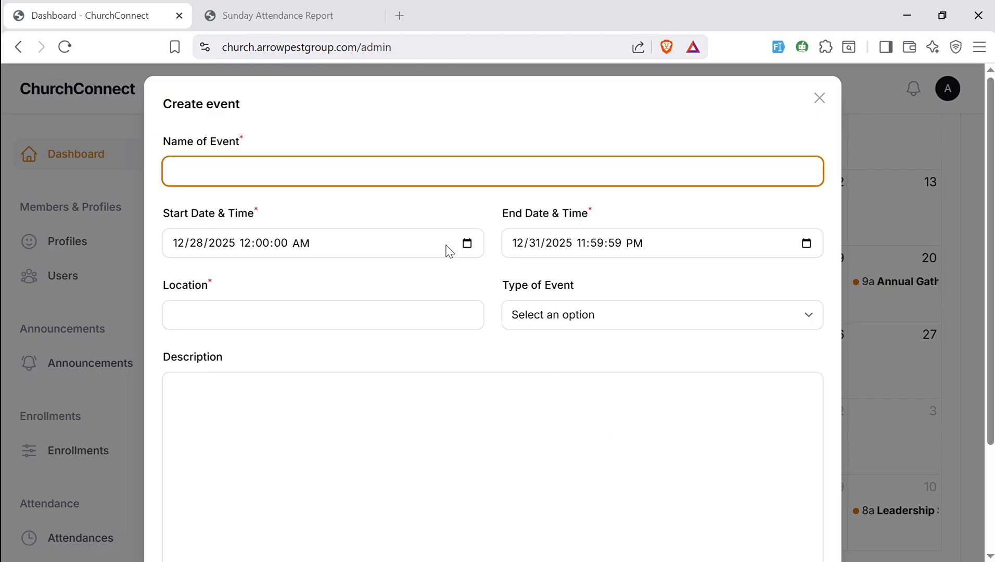
- Name the event "Celebrate The Death and Rising of Jesus Christ"
text(Celebrate THe Dea)
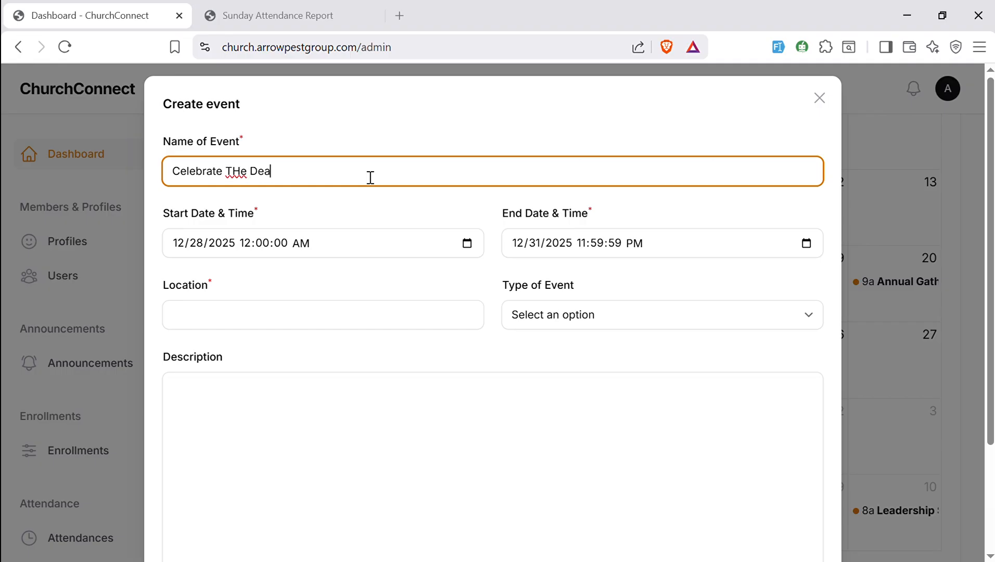
text(th and Rising of)
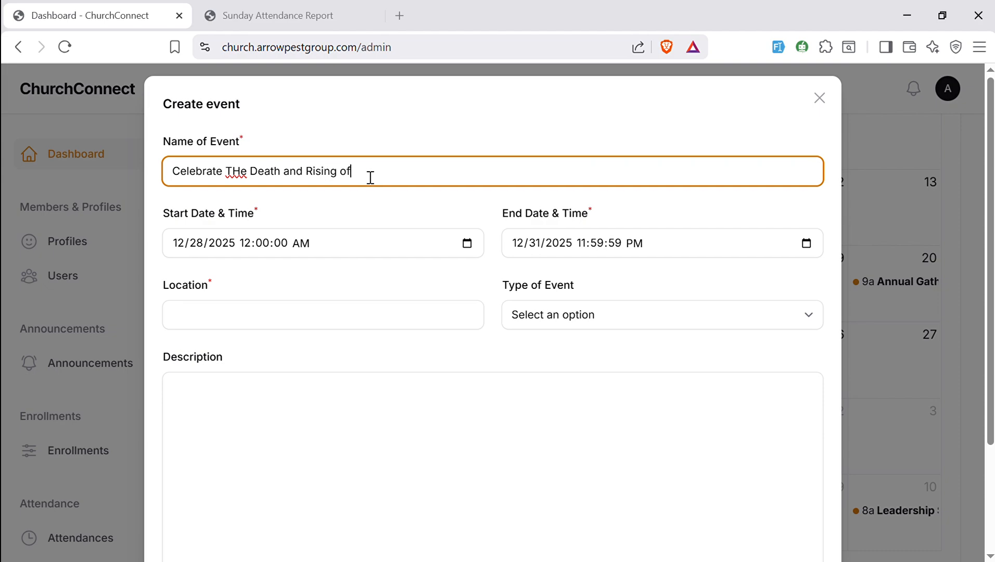
text( Jesus Christ)
click(244, 186)
key(BackSpace)
text(h)
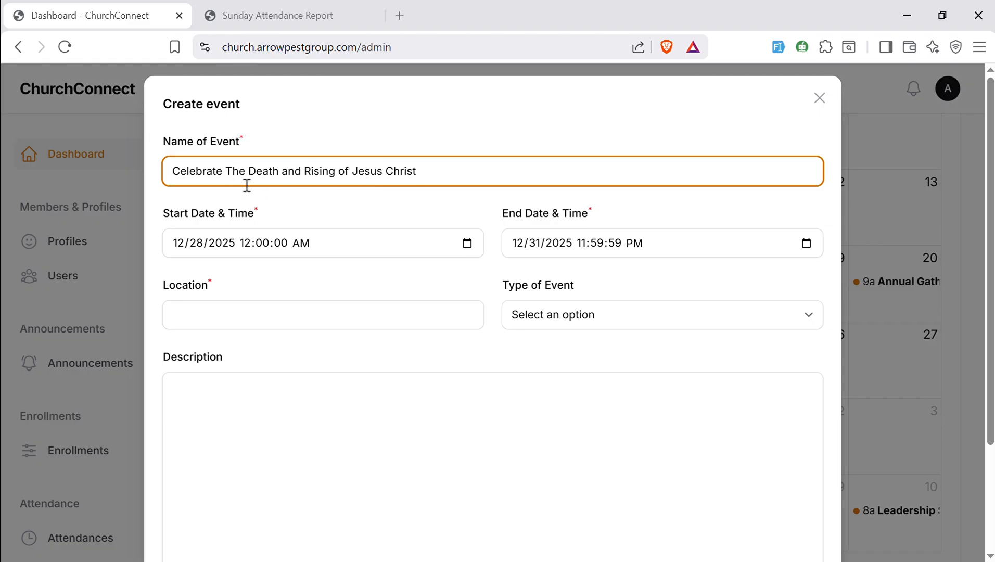
click(273, 334)
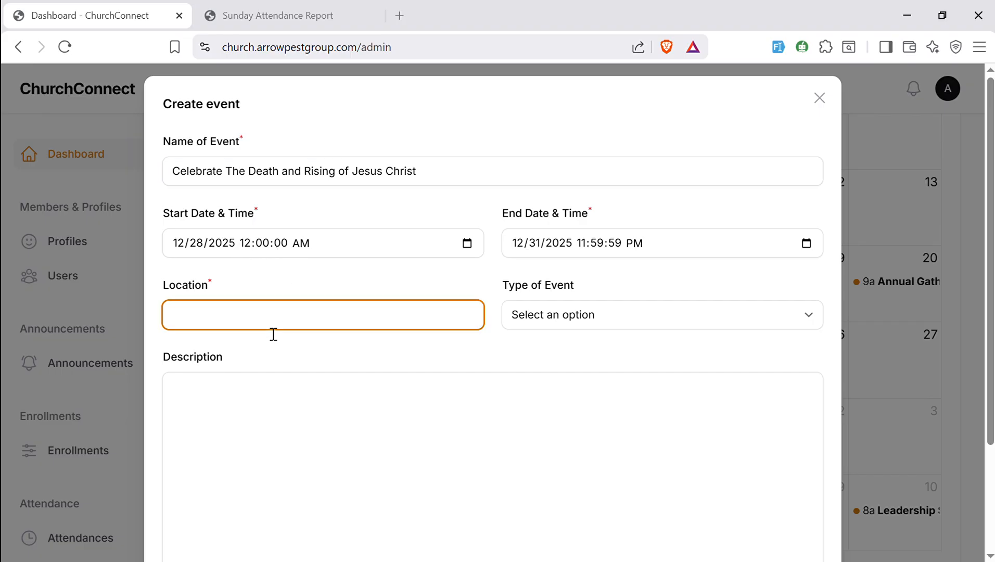
text(Main church)
click(605, 316)
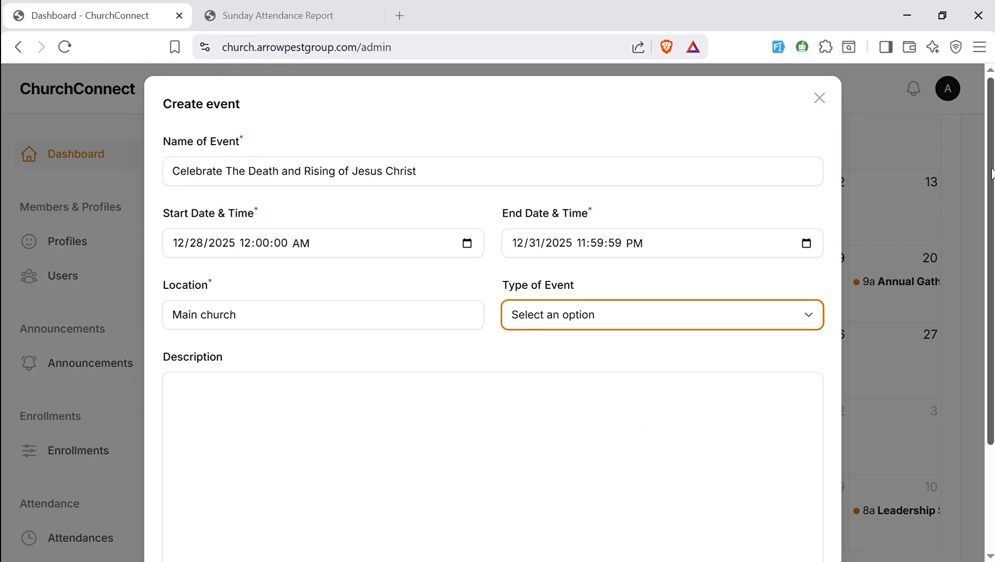
click(919, 160)
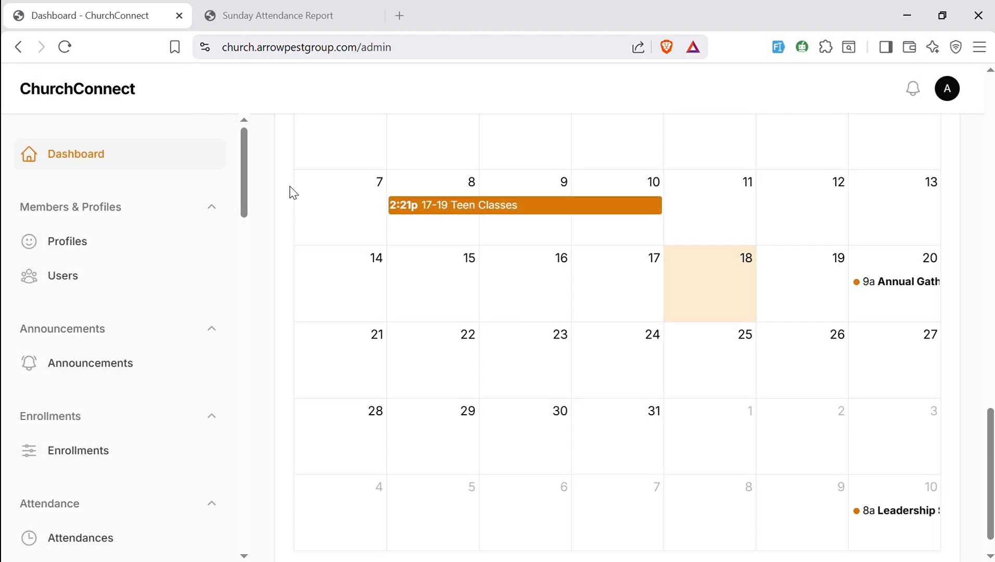
- Open the Events list and scroll through the scheduled events
drag(244, 167, 211, 248)
click(76, 331)
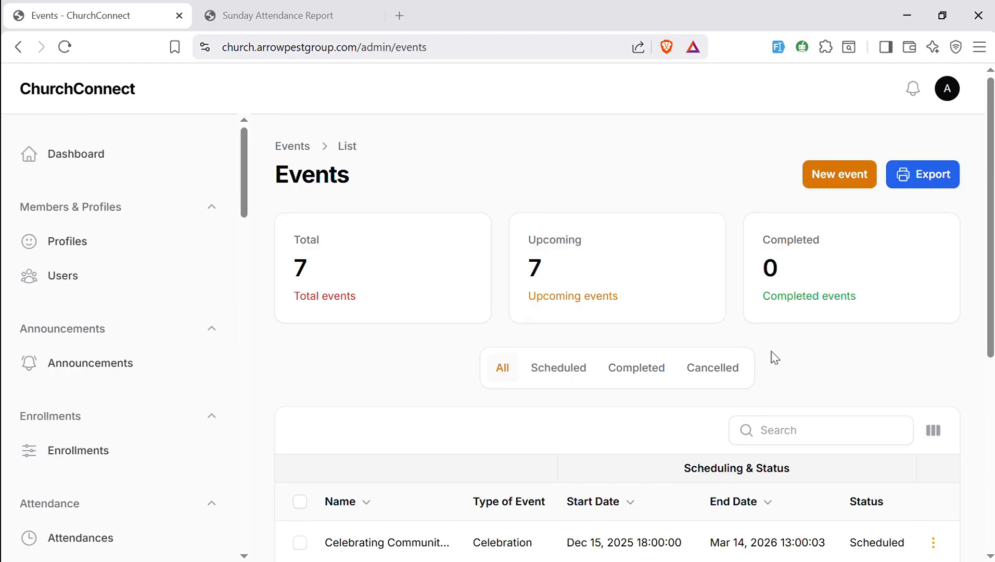
drag(987, 286, 992, 486)
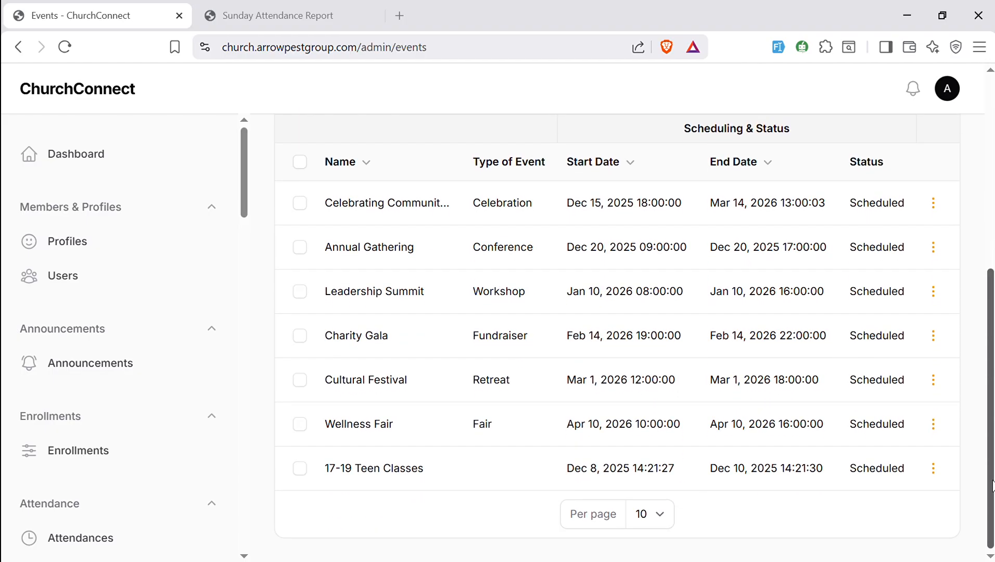
scroll(945, 388, up, 3)
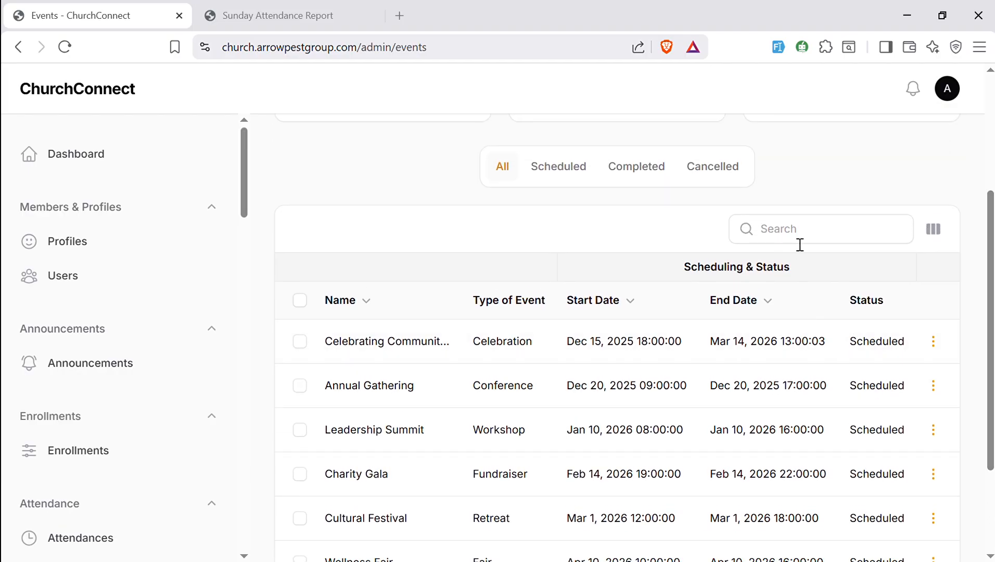
scroll(971, 138, down, 2)
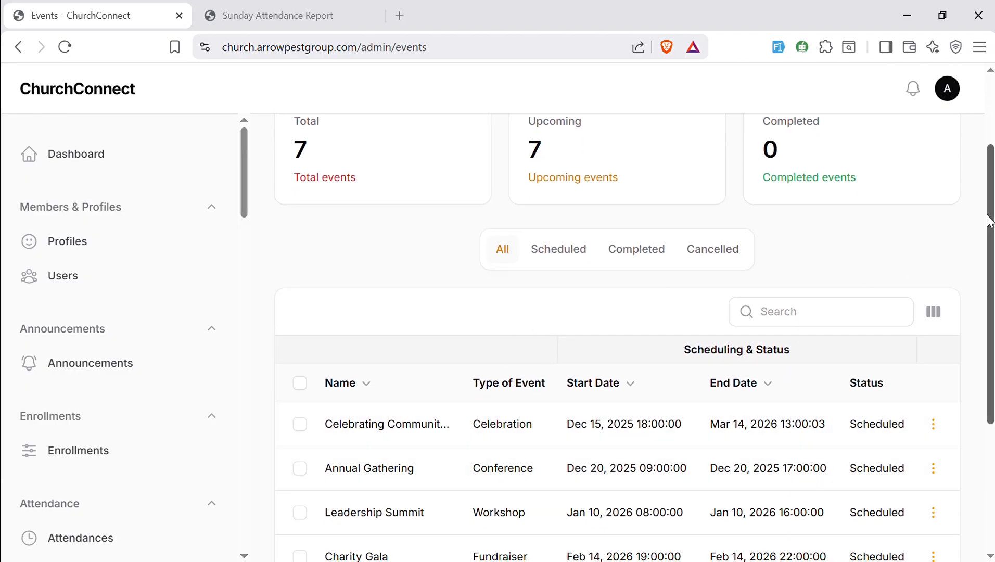
drag(988, 222, 977, 151)
click(858, 184)
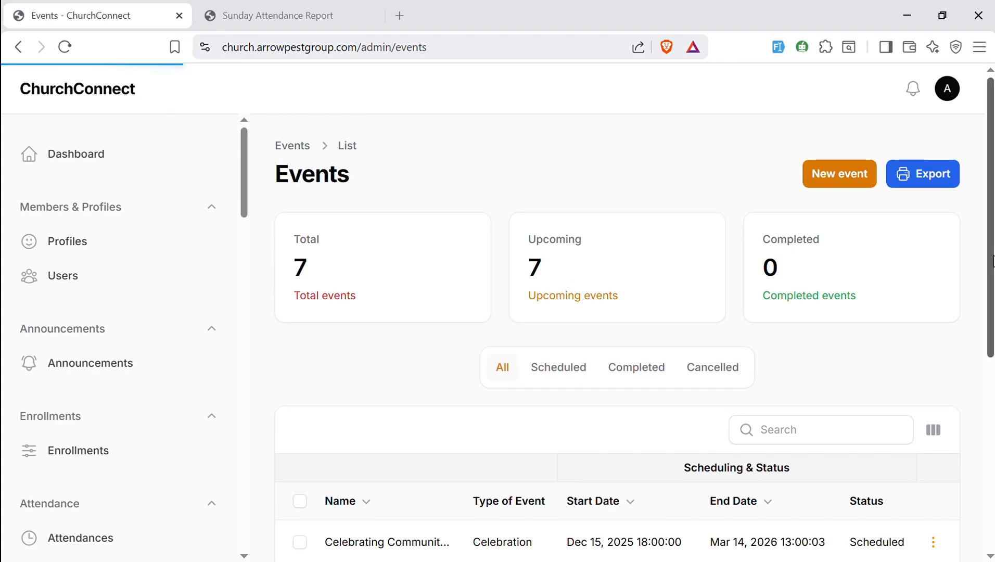
drag(990, 248, 990, 398)
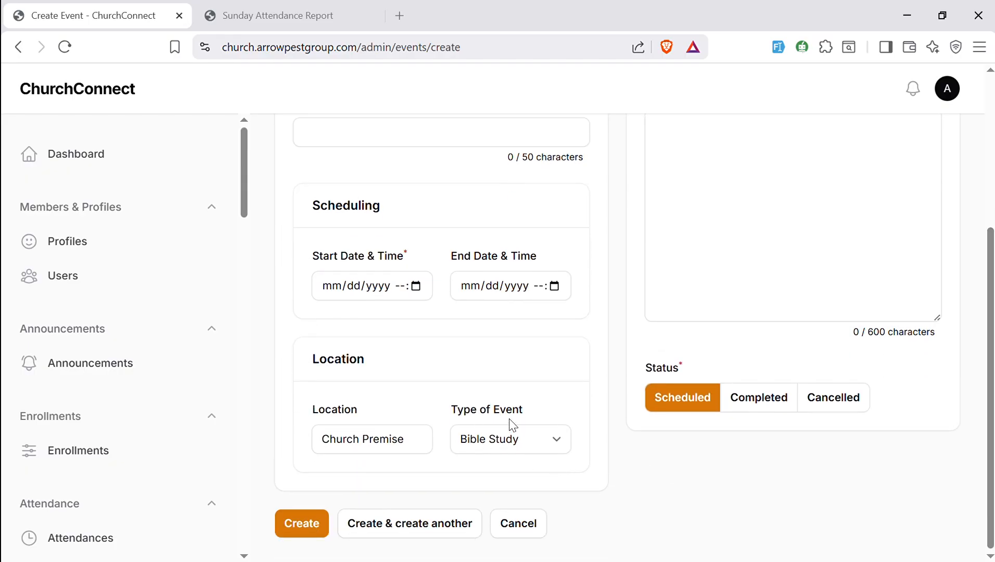
click(553, 440)
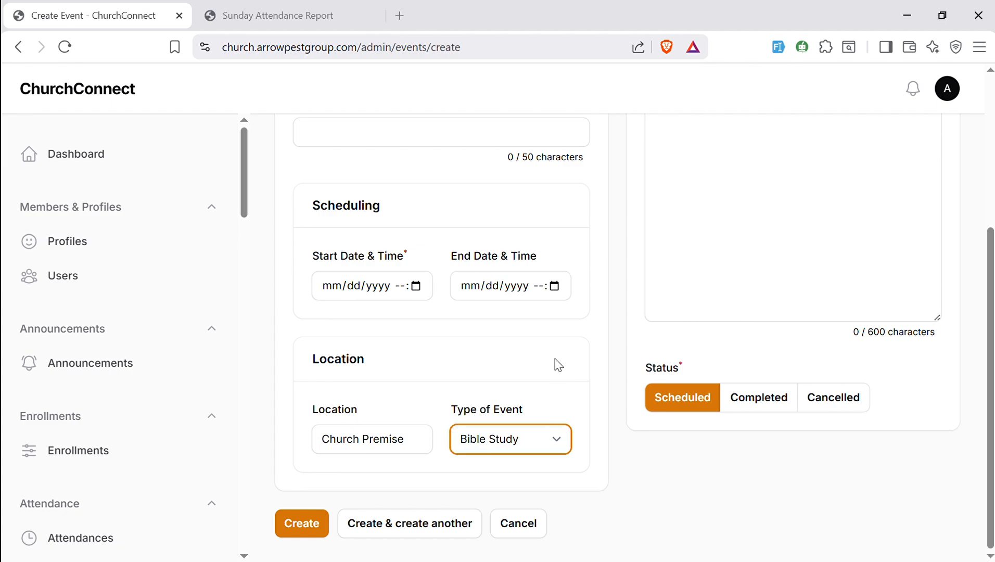
click(539, 522)
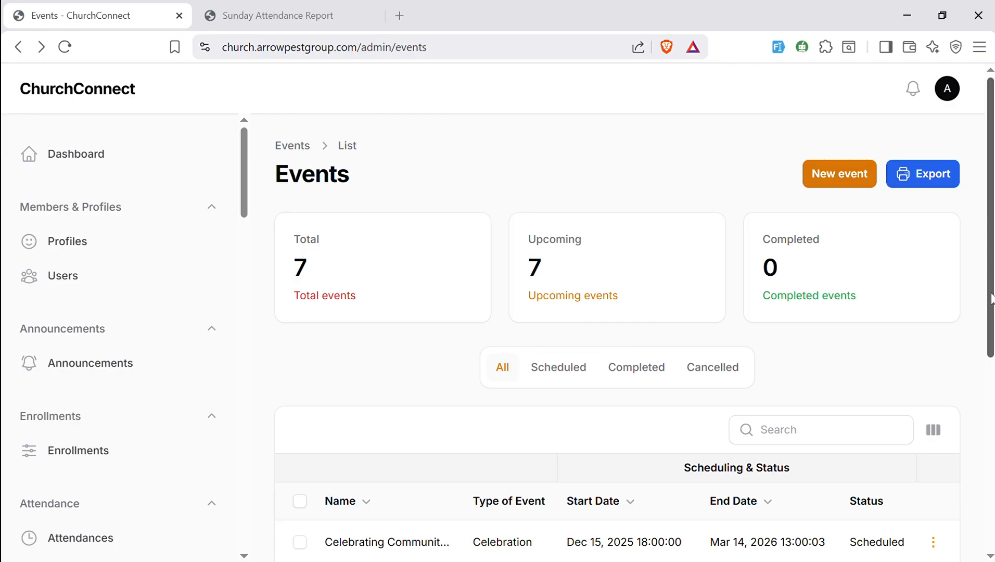
- Return to the Dashboard and select December 28 to 31 on the calendar to create a new event
scroll(972, 402, down, 5)
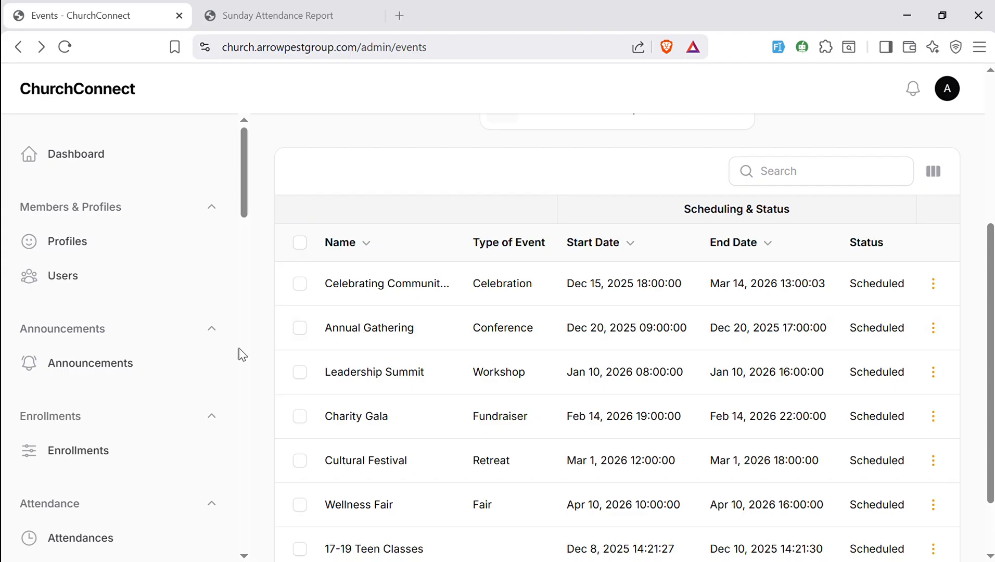
click(106, 156)
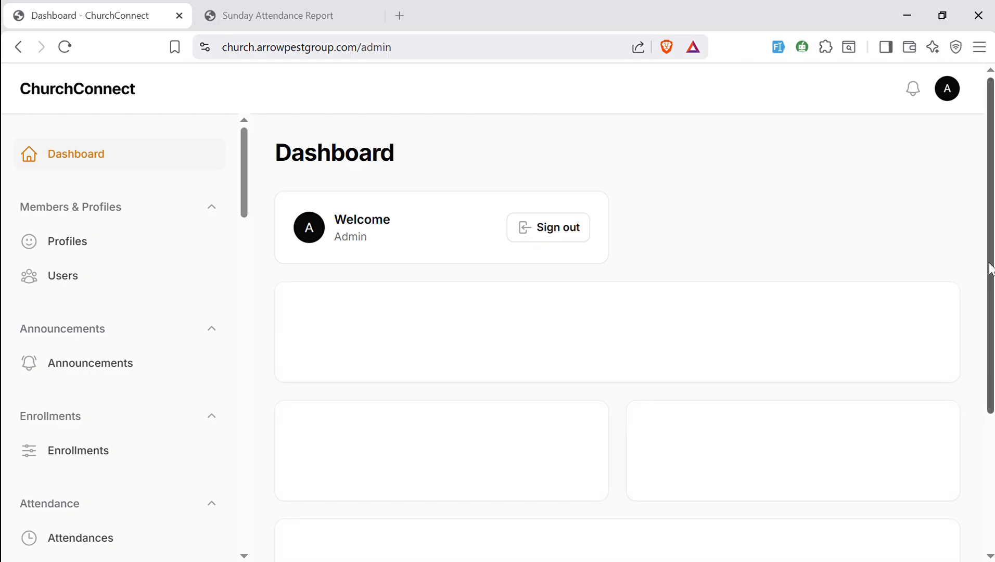
drag(990, 269, 991, 462)
scroll(991, 462, down, 6)
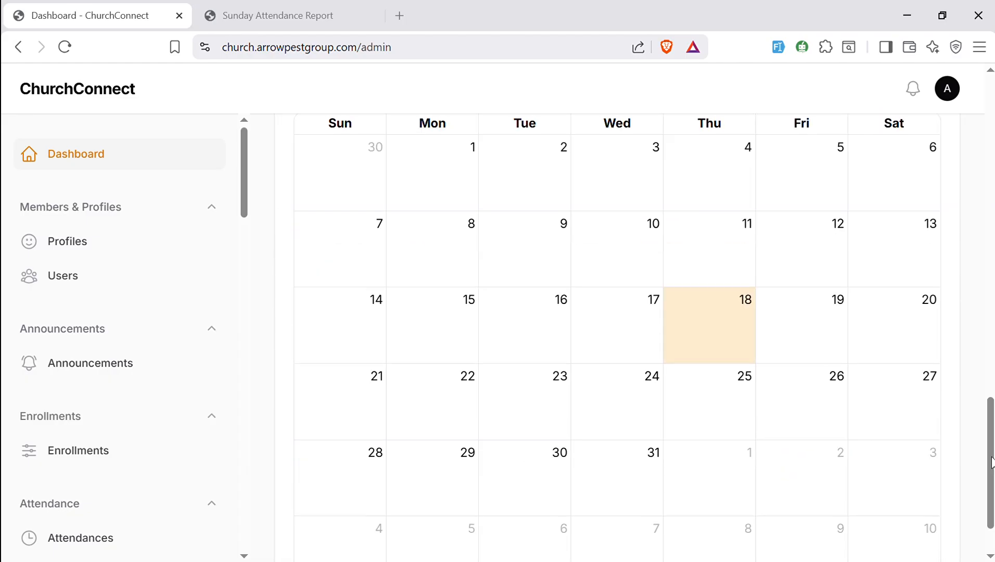
drag(356, 449, 663, 482)
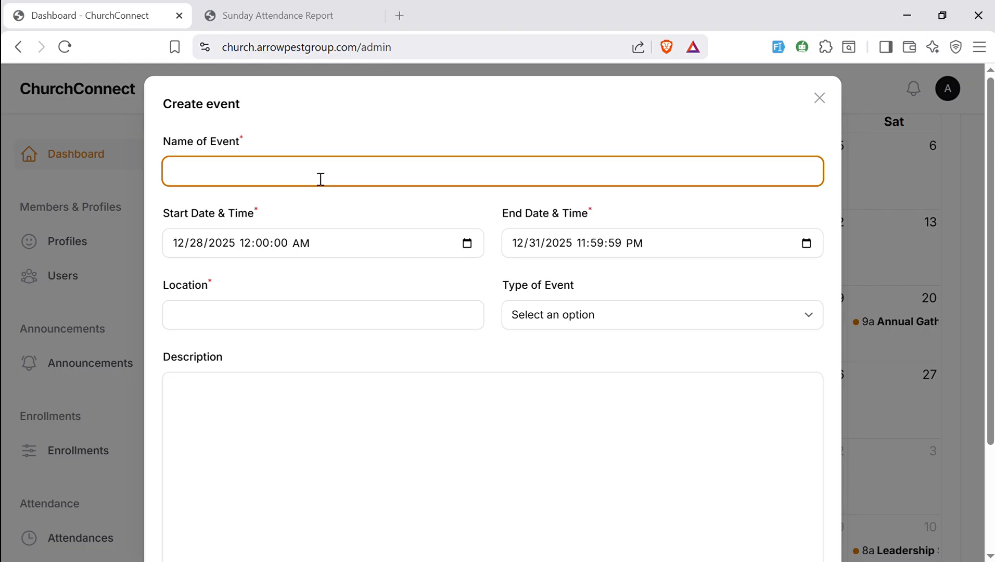
- Fill in the event name "Celebrate The Death and Rising of Jesus Christ", location Main church and type Community Outreach
text(Celebrate The Death and Rising of Jesus Christ)
click(300, 219)
click(273, 329)
text(Mains)
click(281, 354)
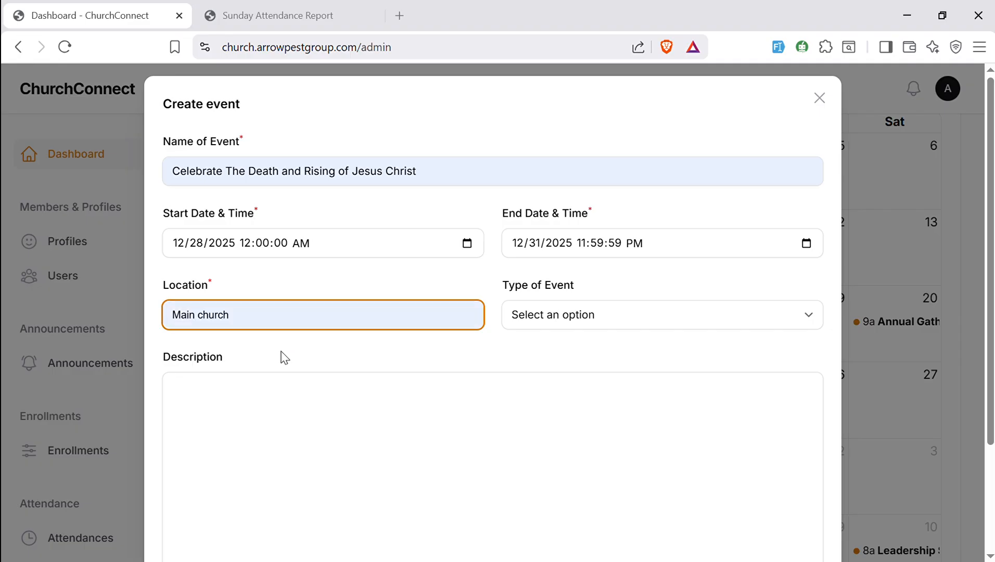
click(581, 315)
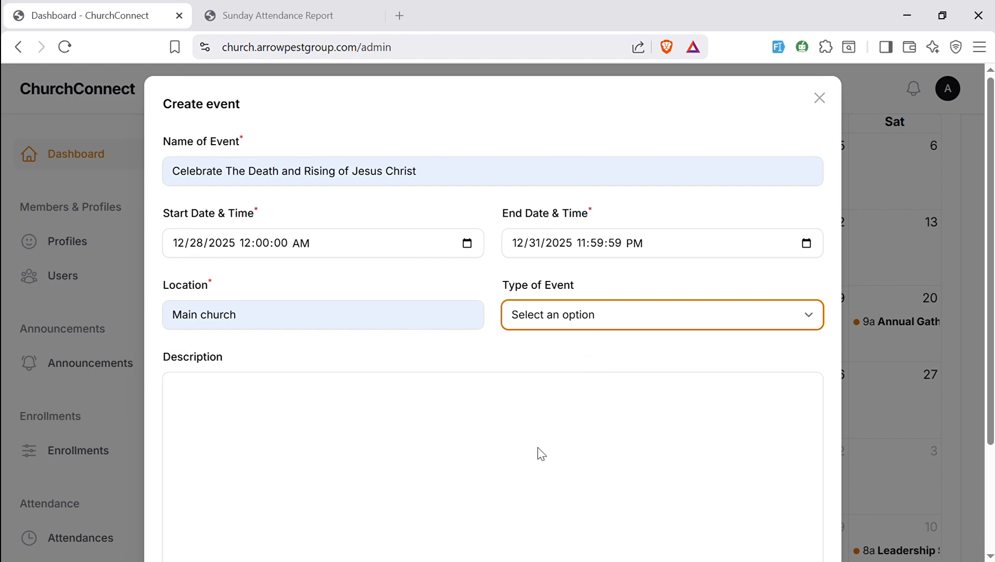
key(Down)
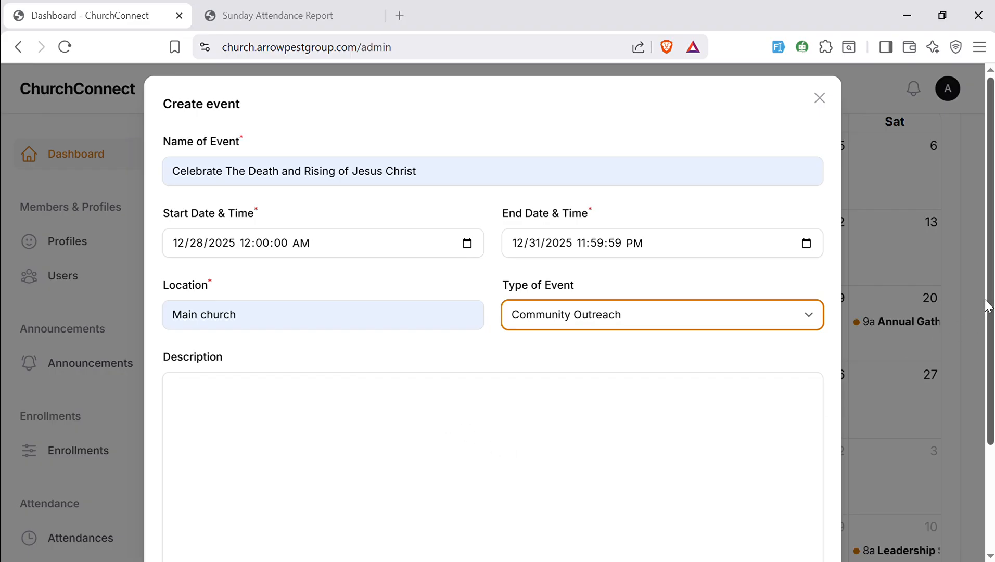
- Enter the description "Here we shall celebrate the death and rising of Jesus Christ. Come prepared to glorify the Name of Jesus" and create the event
drag(989, 302, 988, 379)
click(375, 380)
text(Here we shall celebr)
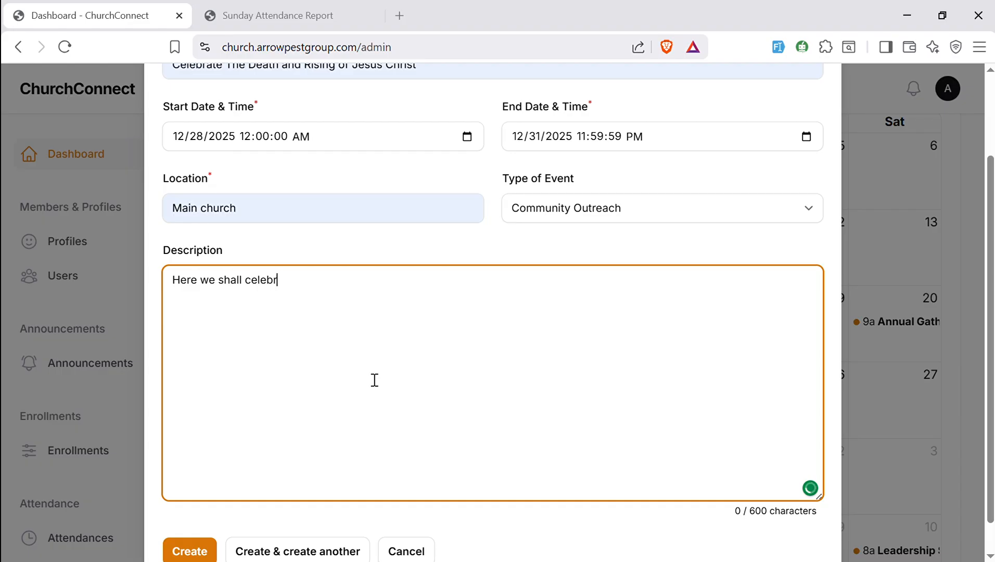
text(ate the death and rising o)
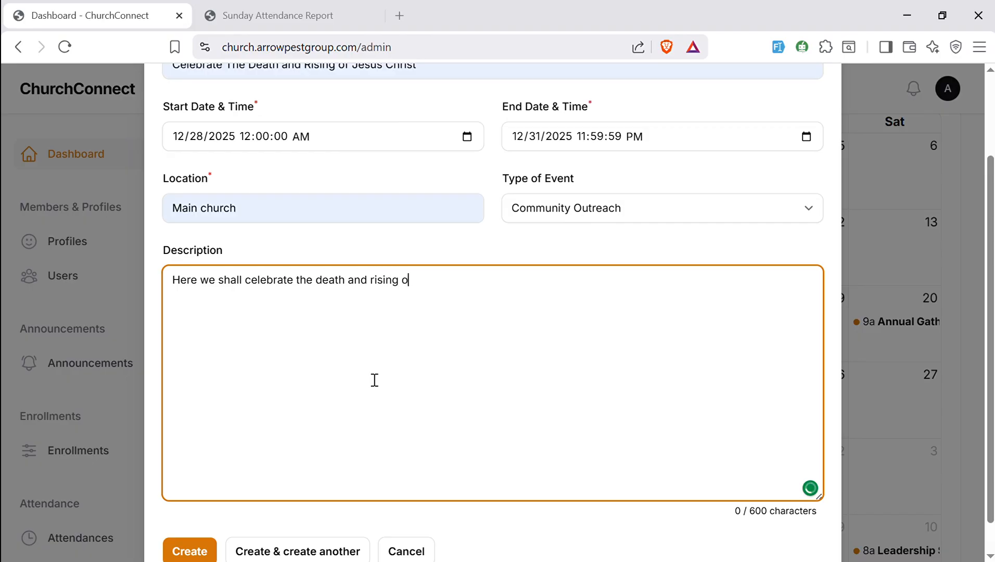
text(f Jesus Chrict. Come prepared to )
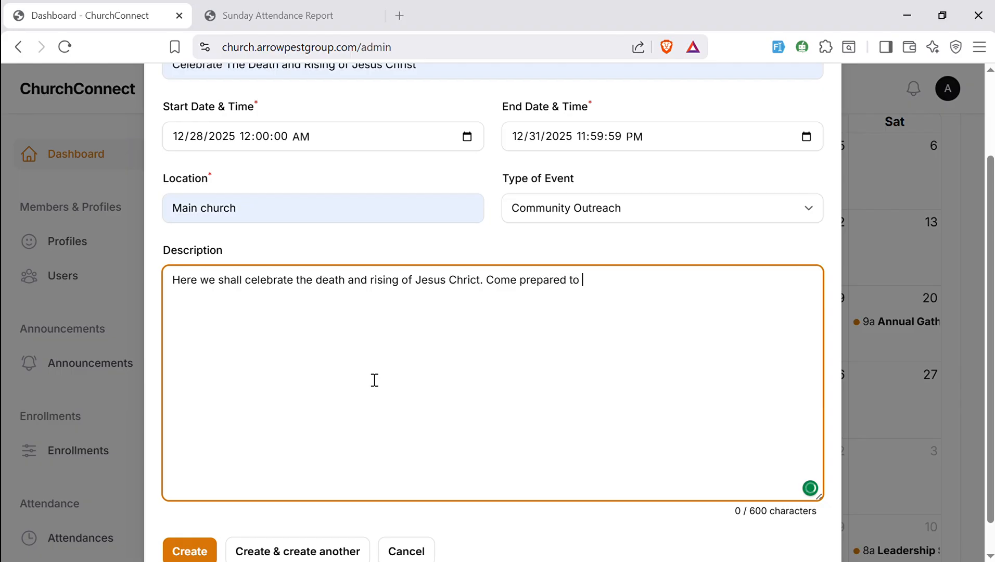
text(glo)
text(rify the )
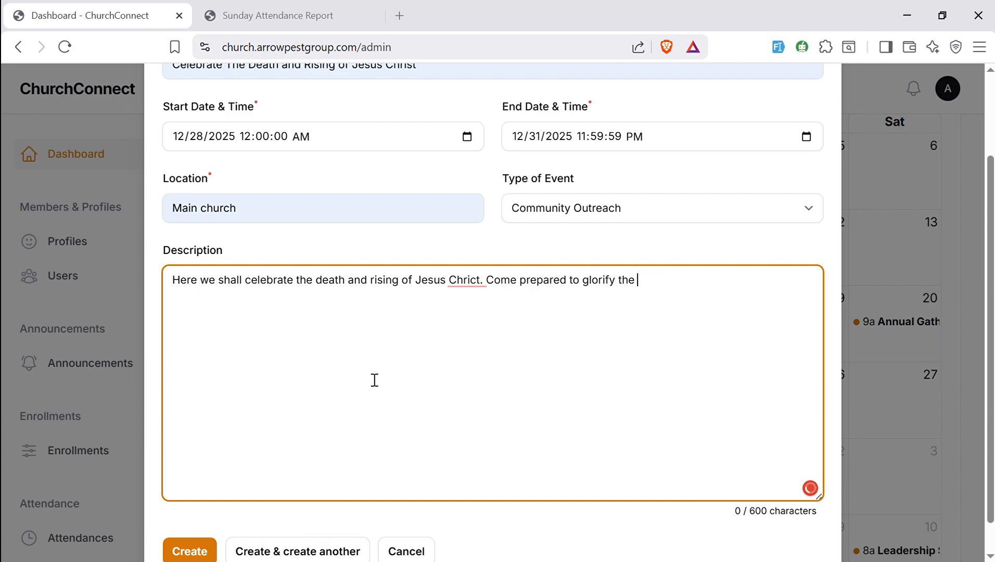
text(Name of)
text( Jesys)
text(us)
mouse_move(469, 285)
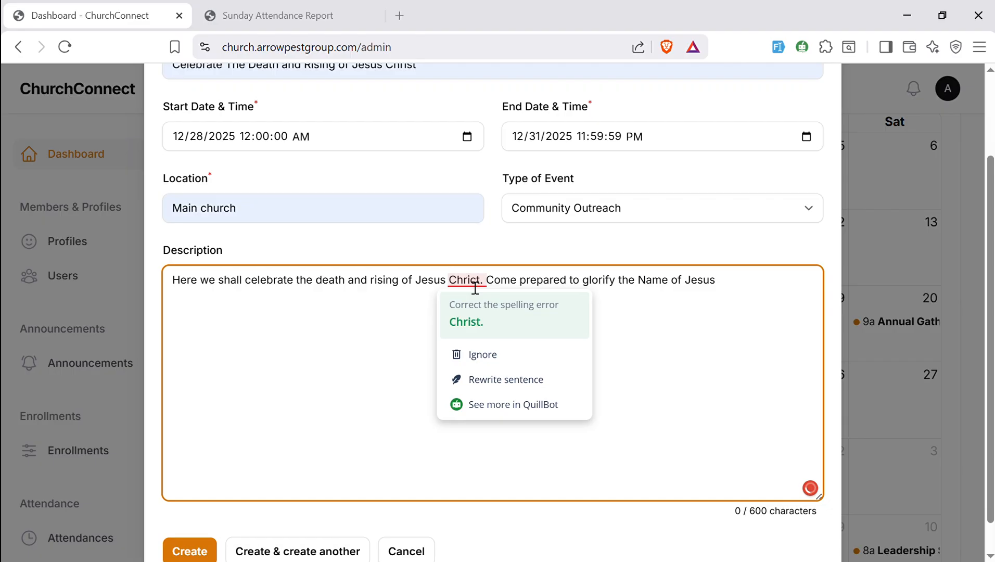
click(466, 314)
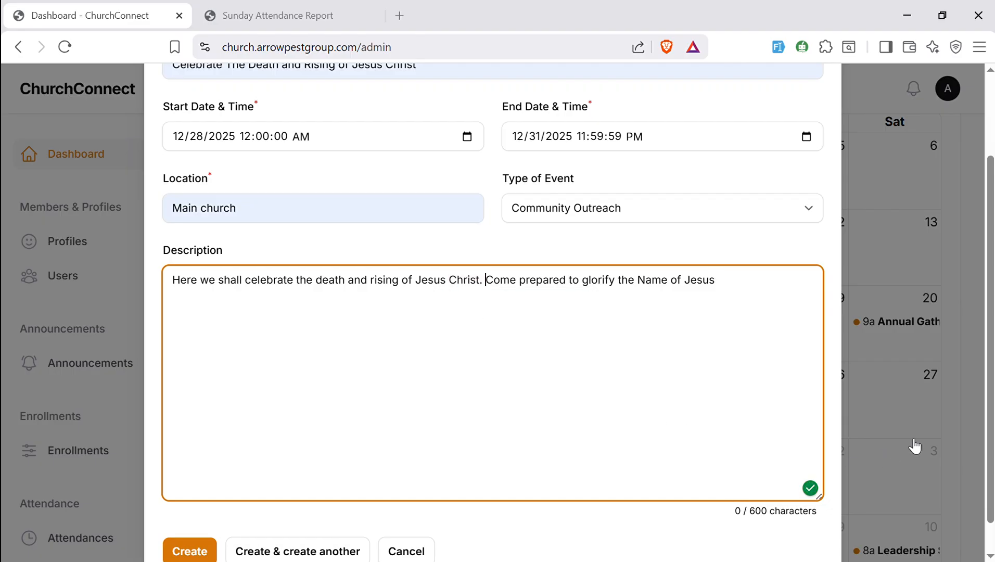
scroll(987, 406, down, 1)
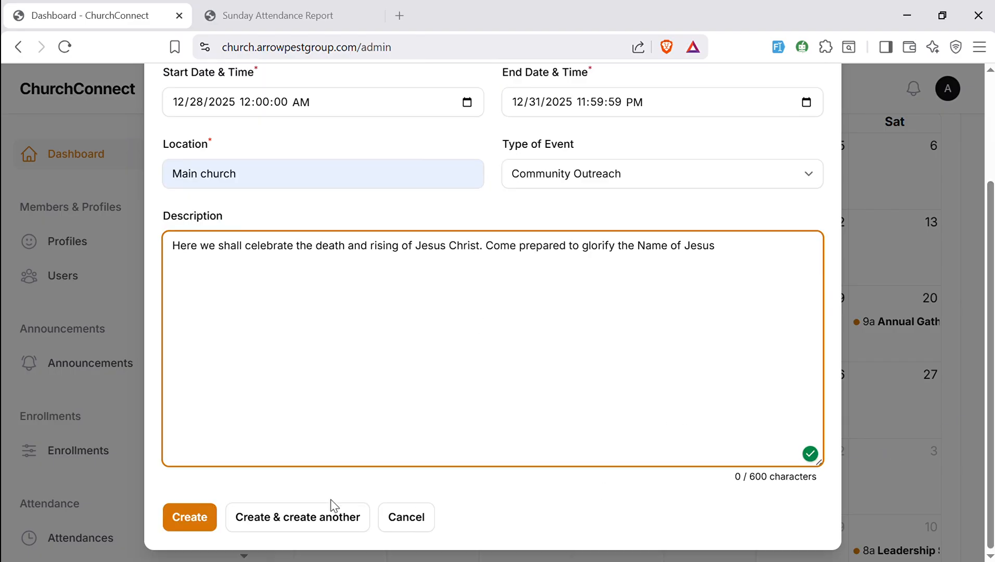
click(188, 519)
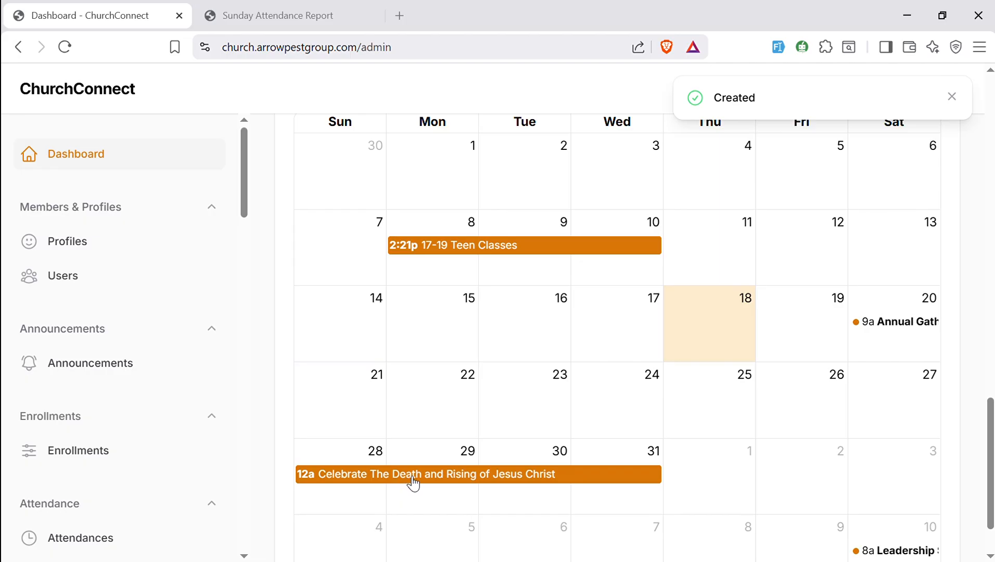
- Open the new event's details view, then go back to the Dashboard
click(413, 479)
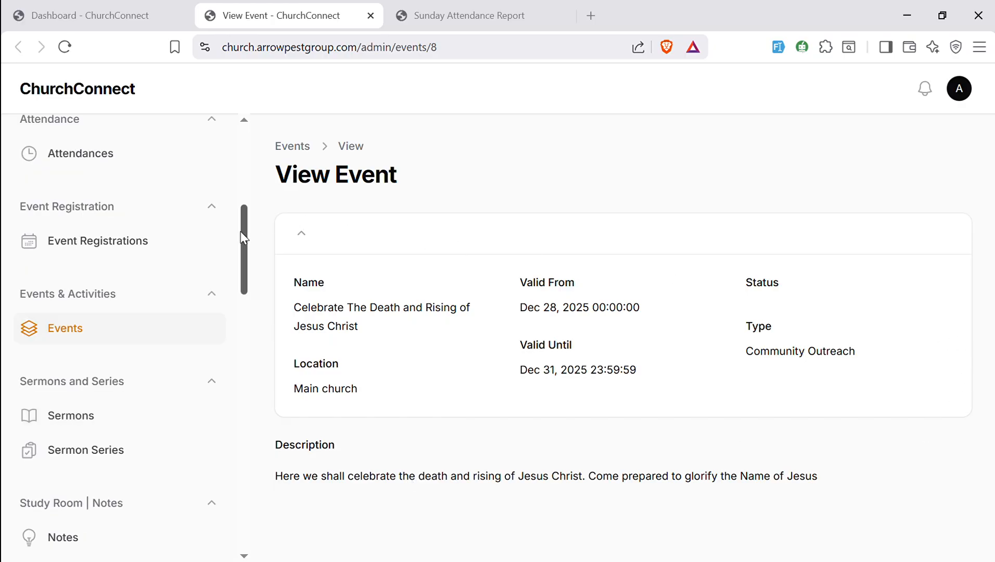
scroll(240, 233, up, 8)
click(93, 158)
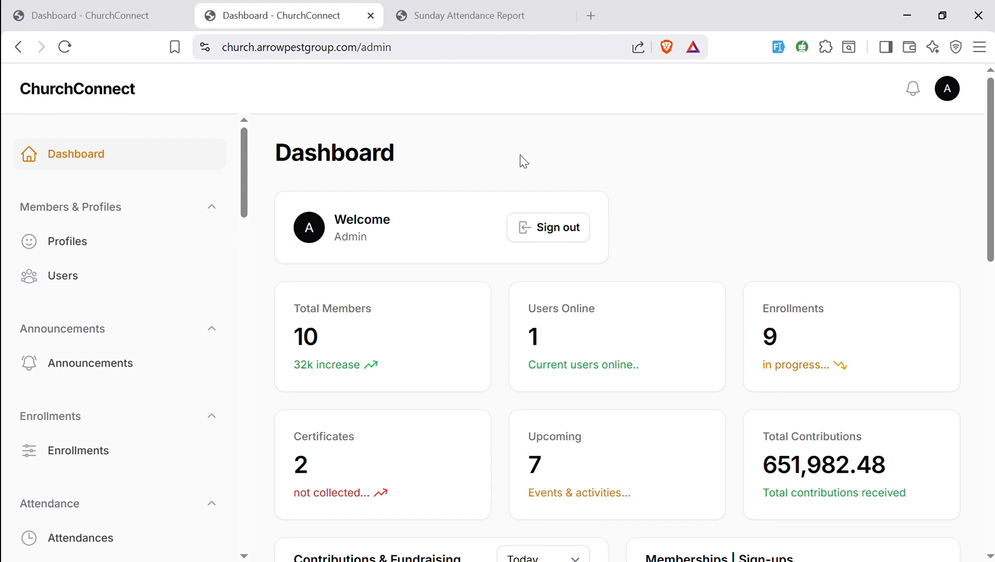
- Sign out of the admin panel and accept refreshing the expired page
click(554, 237)
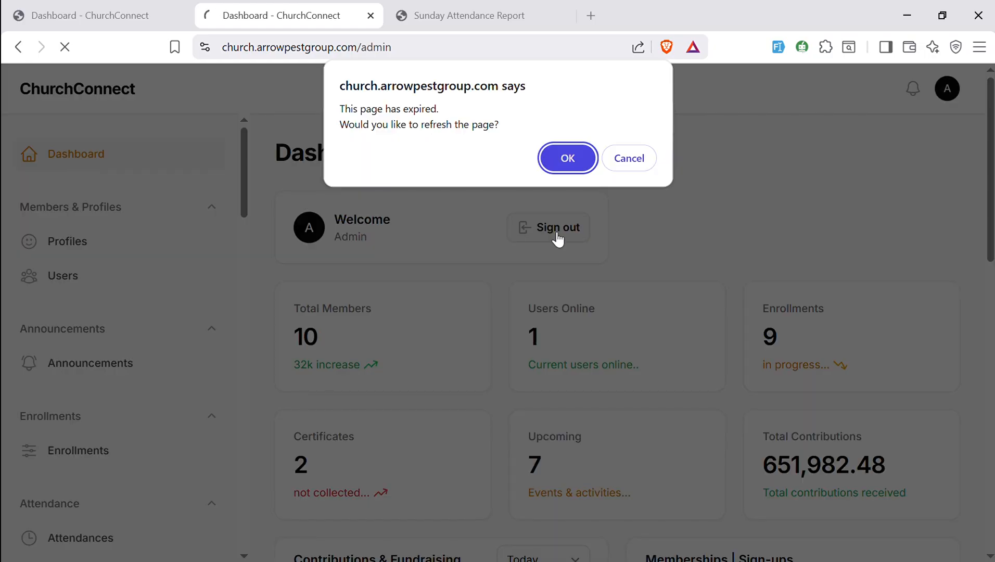
click(568, 158)
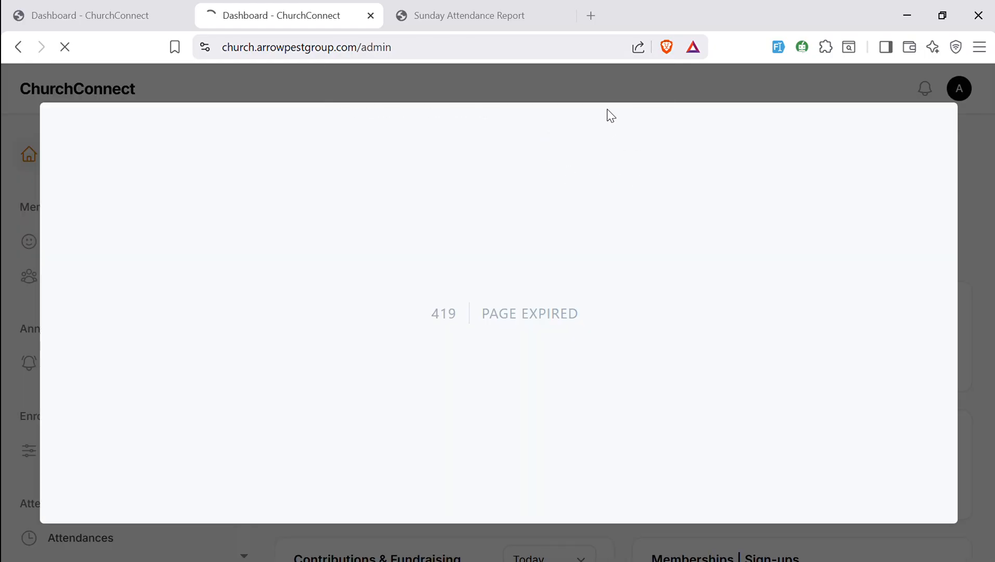